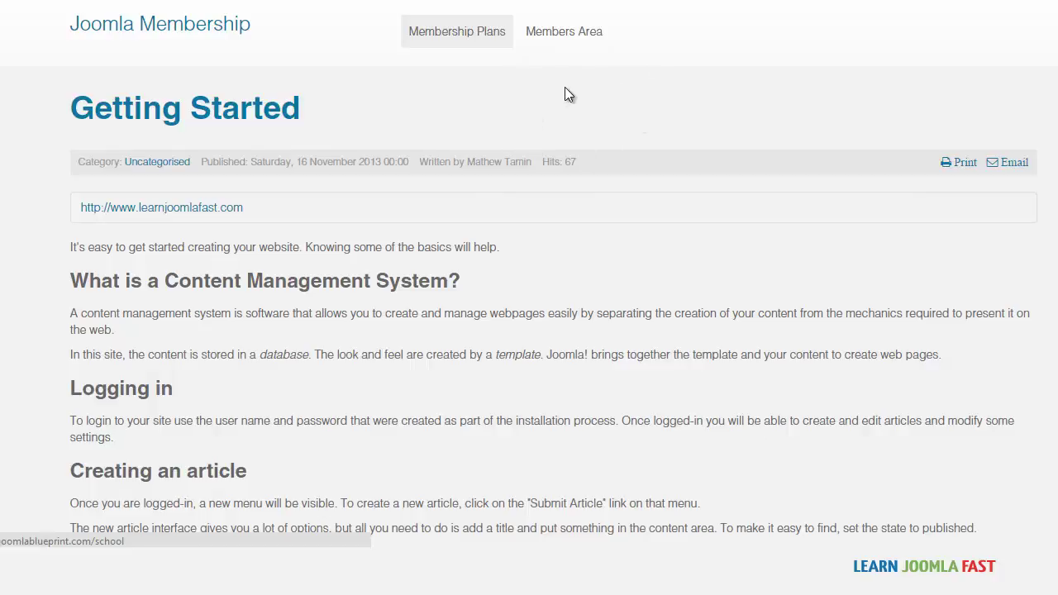
Look through the Getting Started article on the public site, from its title to the template and site settings section
scroll(529, 297, "down", 1)
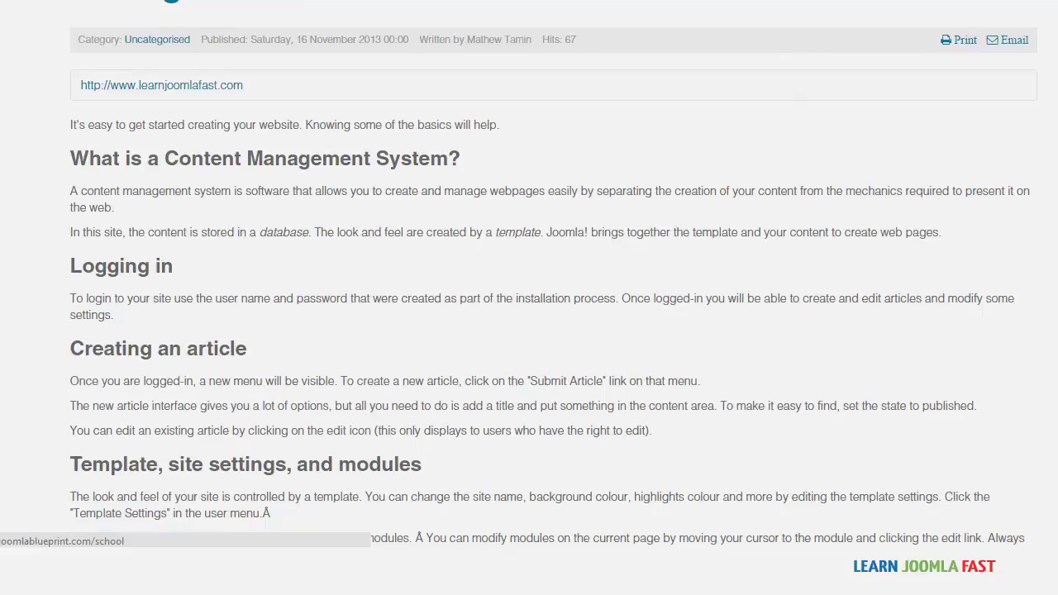
scroll(651, 283, "down", 1)
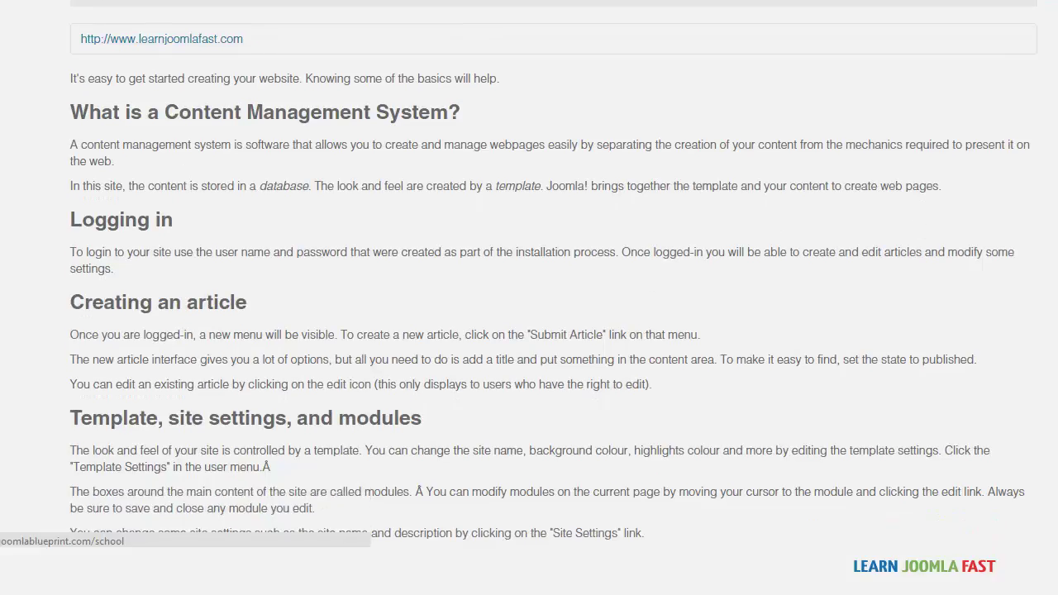
scroll(775, 178, "down", 1)
scroll(775, 178, "up", 2)
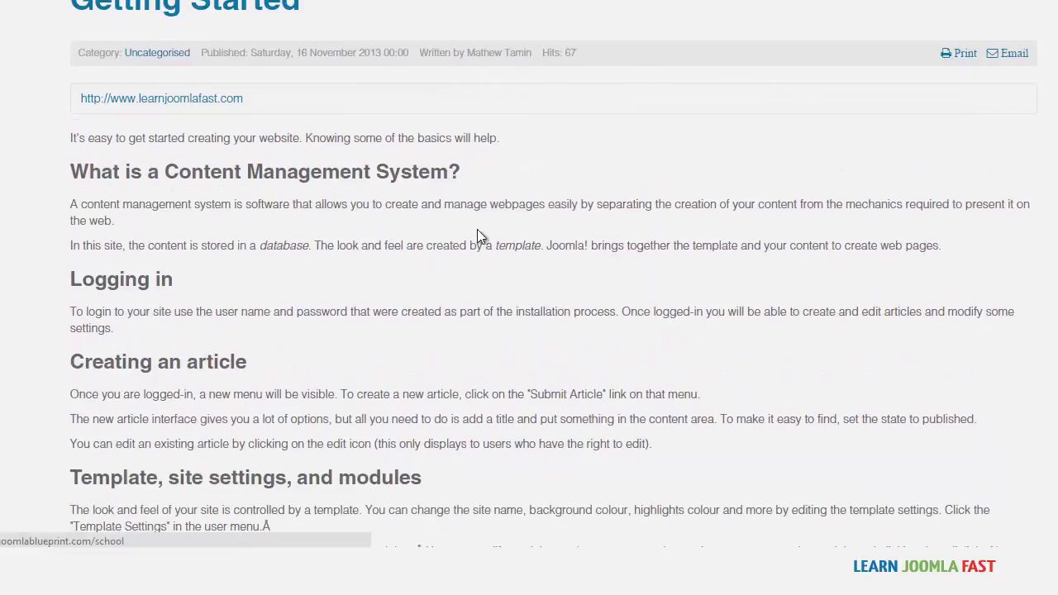
scroll(353, 128, "up", 2)
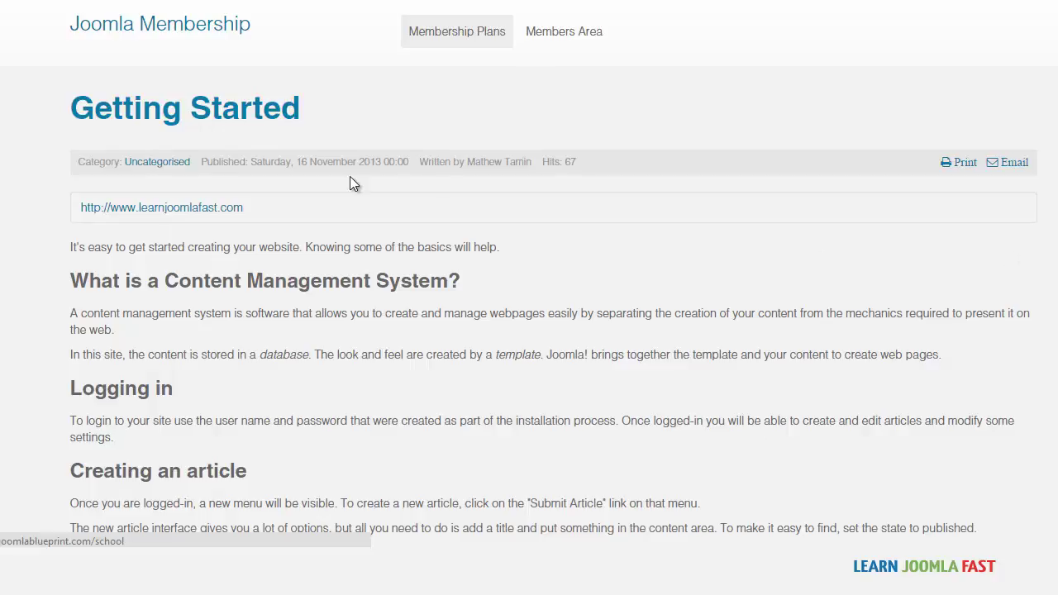
scroll(529, 298, "down", 5)
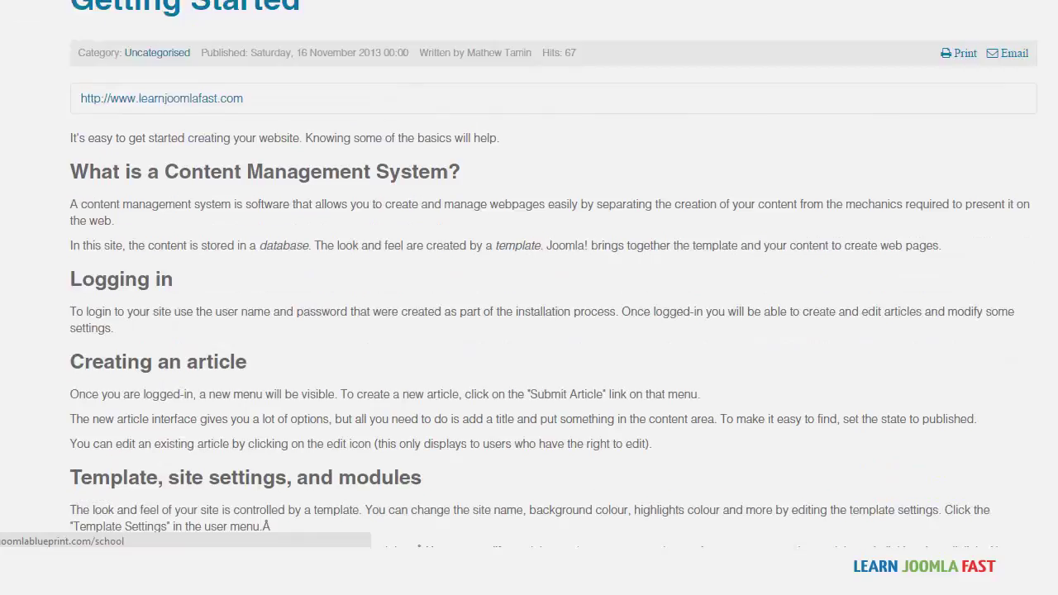
scroll(631, 239, "up", 6)
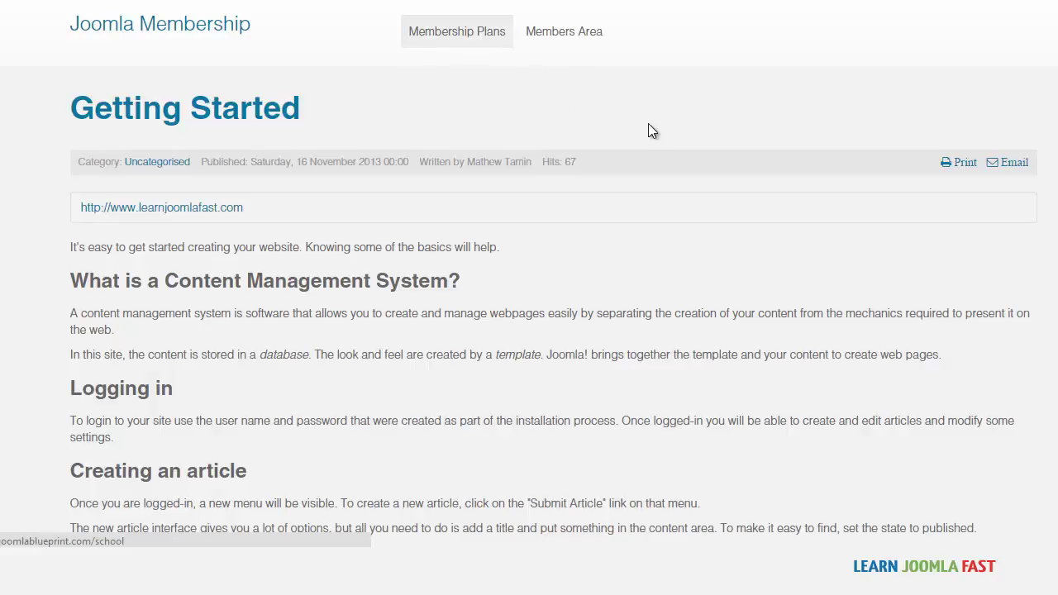
scroll(406, 267, "down", 2)
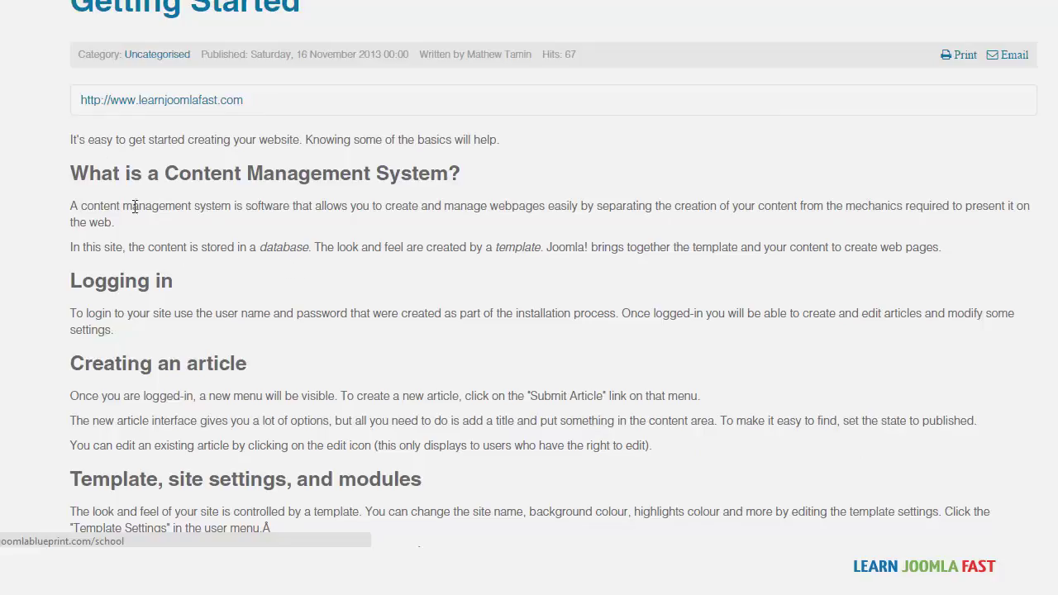
scroll(710, 298, "down", 1)
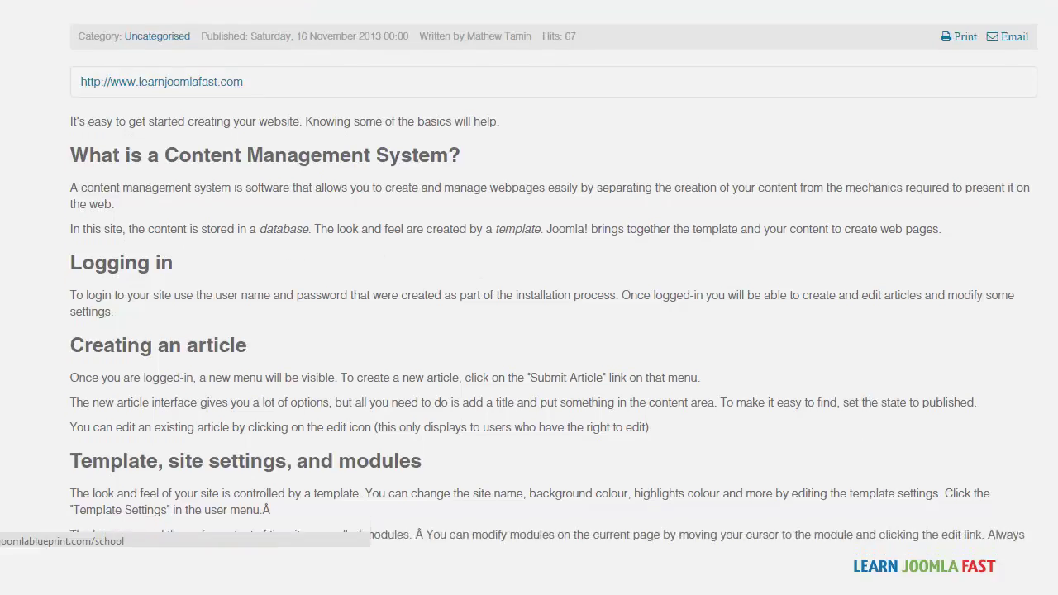
scroll(710, 298, "up", 2)
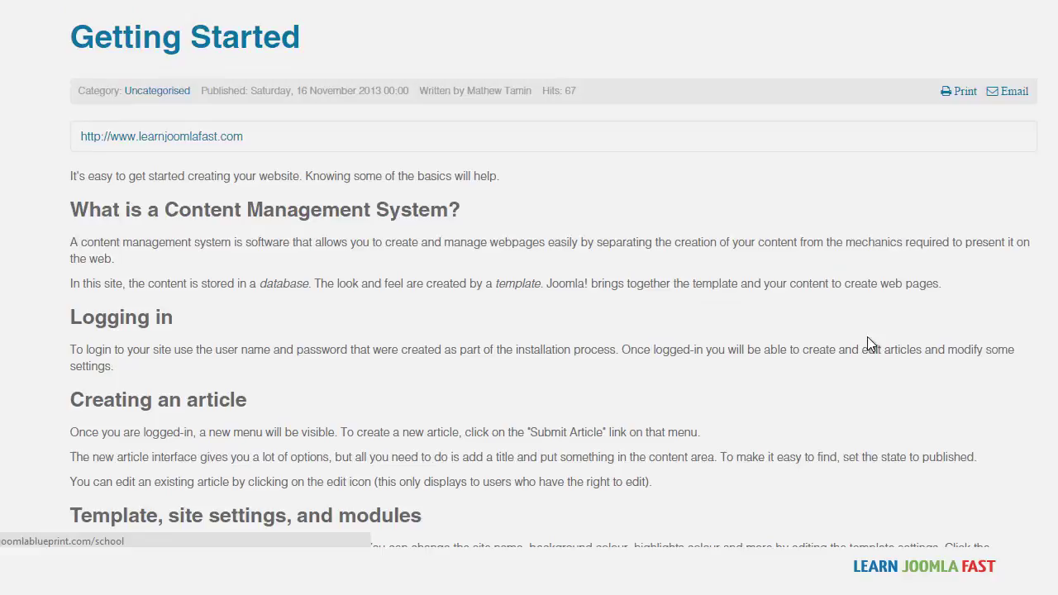
scroll(529, 273, "up", 1)
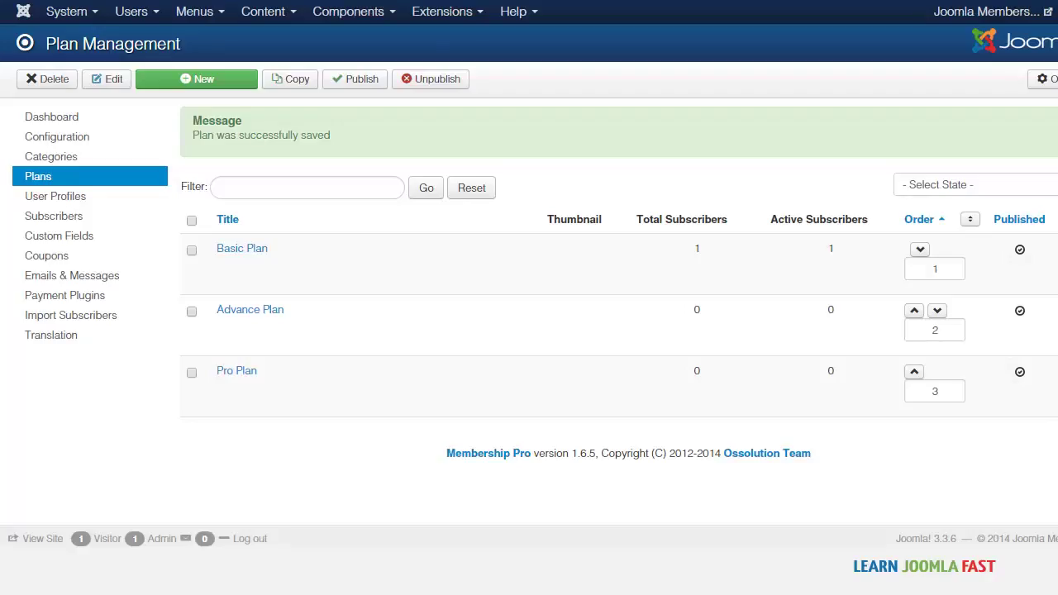
Open the Plugin Manager in the site administration and filter the plugins by the content type
left_click(449, 11)
left_click(447, 96)
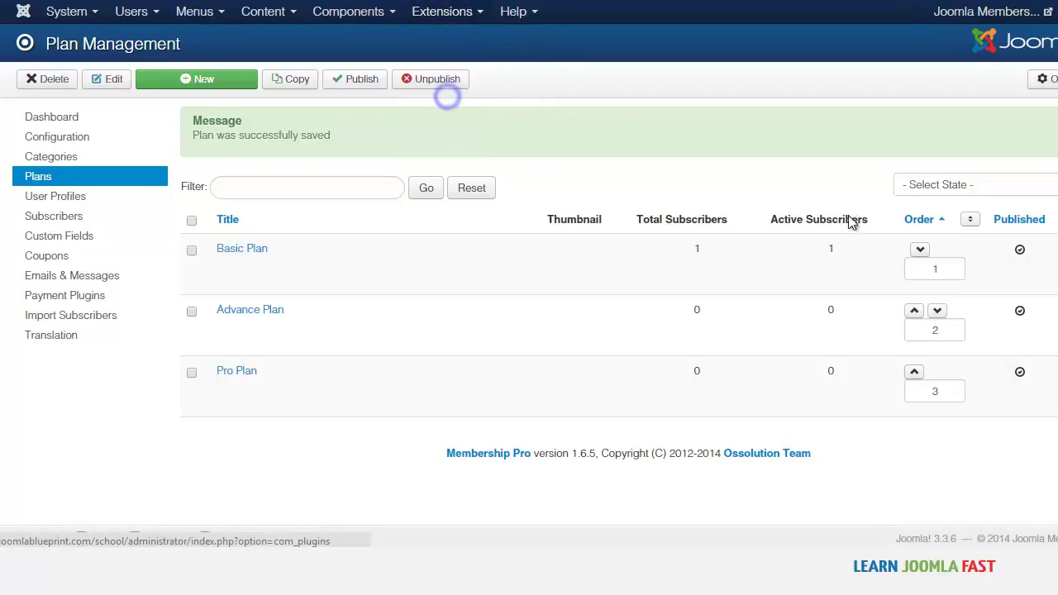
left_click(33, 184)
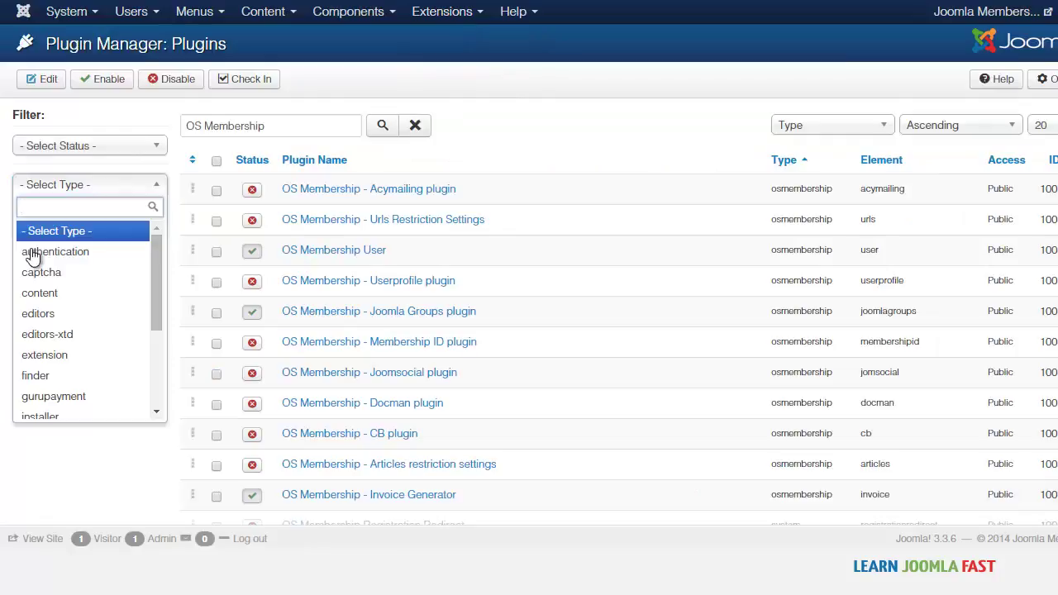
key("Down")
key("Down")
key("Down")
key("Return")
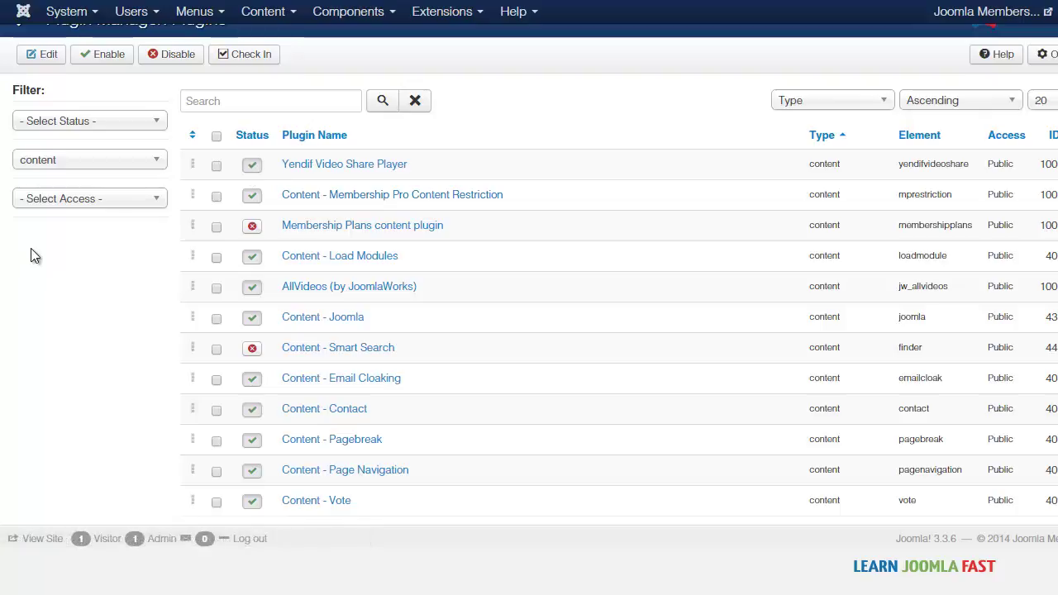
scroll(31, 248, "up", 1)
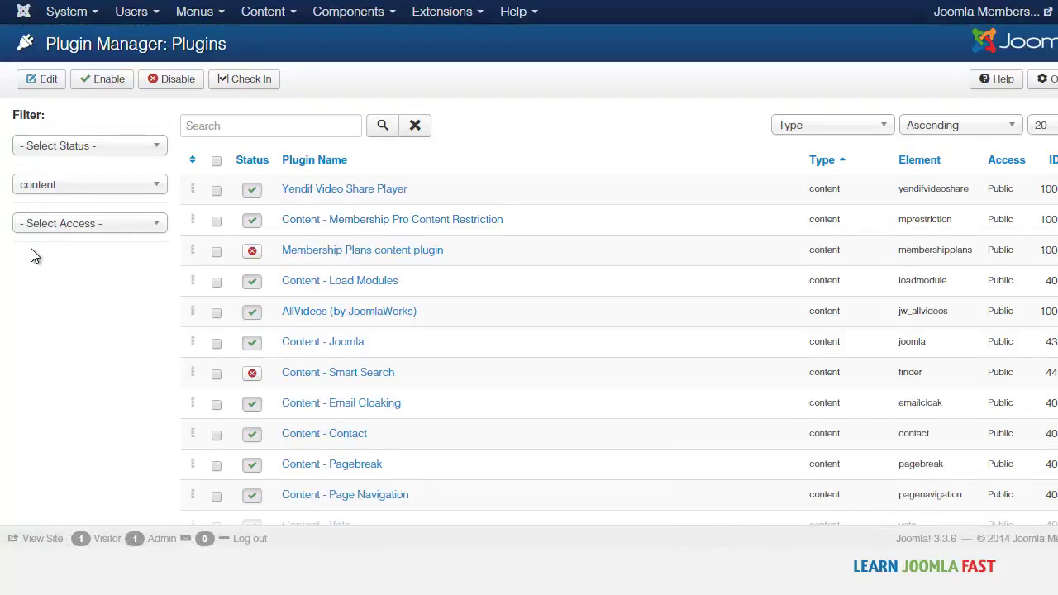
Open the Getting Started article for editing and insert {mprestriction ids="1"} {/mprestriction} just before the "Logging in" heading
left_click(267, 12)
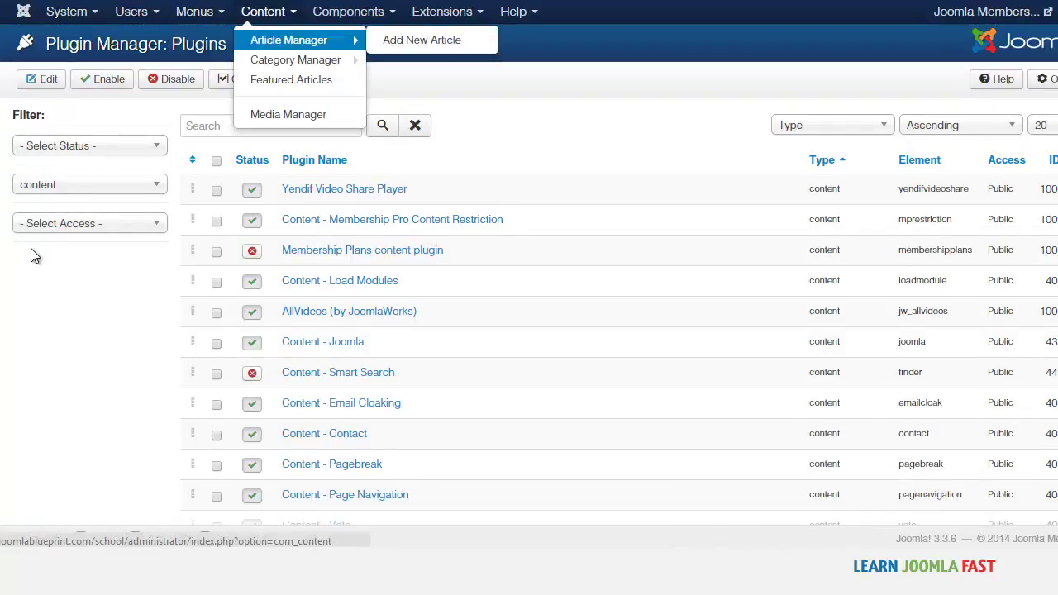
left_click(288, 40)
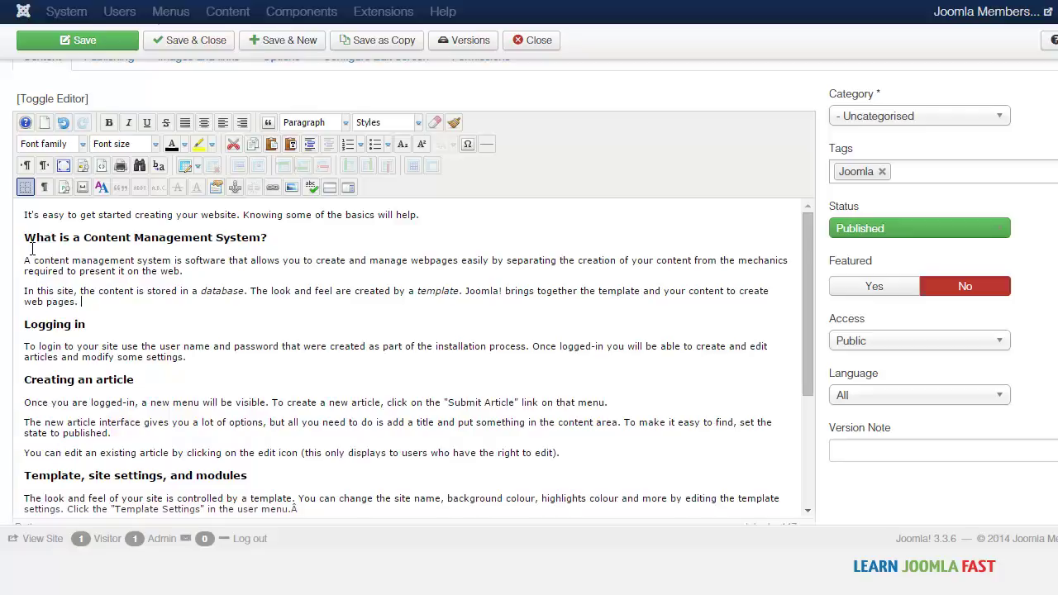
type("{mprestriction ids=\"1\"} {/mprestriction}")
Cut the closing {/mprestriction} tag from below the opening tag and set the opening tag's ids value to "4"
key("shift+Left")
key("shift+Left")
key("shift+Left")
key("shift+Left")
key("shift+Left")
key("shift+Left")
key("shift+Left")
key("shift+Left")
key("shift+Left")
key("shift+Left")
key("shift+Left")
key("shift+Left")
key("shift+Left")
key("shift+Left")
key("shift+Left")
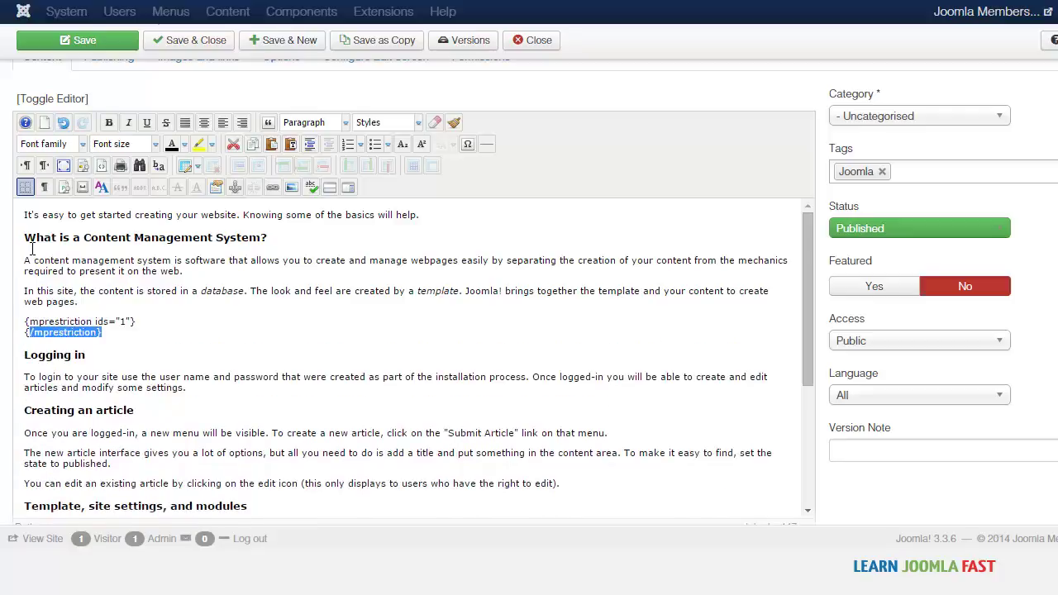
key("Down")
key("Up")
key("shift+Left")
key("shift+Left")
key("shift+Left")
key("shift+Left")
key("shift+Left")
key("shift+Left")
key("shift+Left")
key("shift+Left")
key("shift+Left")
key("shift+Left")
key("shift+Left")
key("shift+Left")
key("shift+Left")
key("shift+Left")
key("shift+Left")
key("shift+Left")
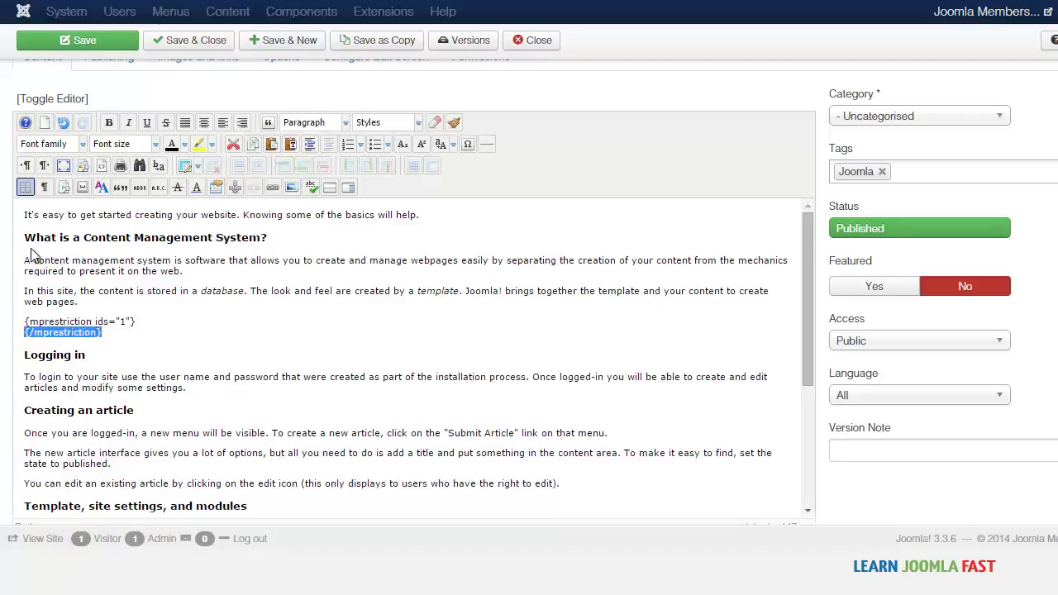
key("ctrl+x")
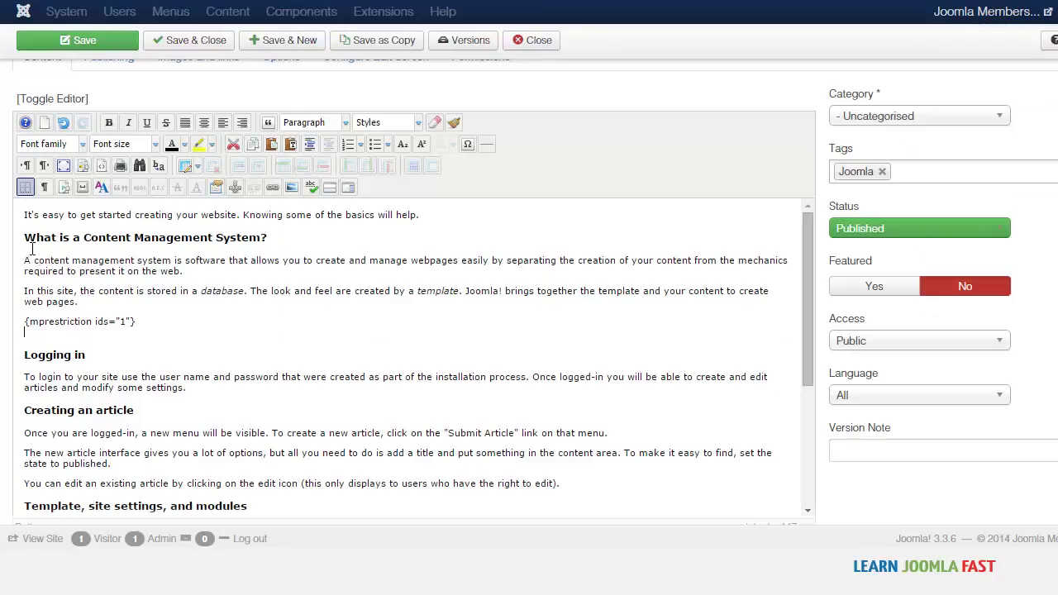
type("4")
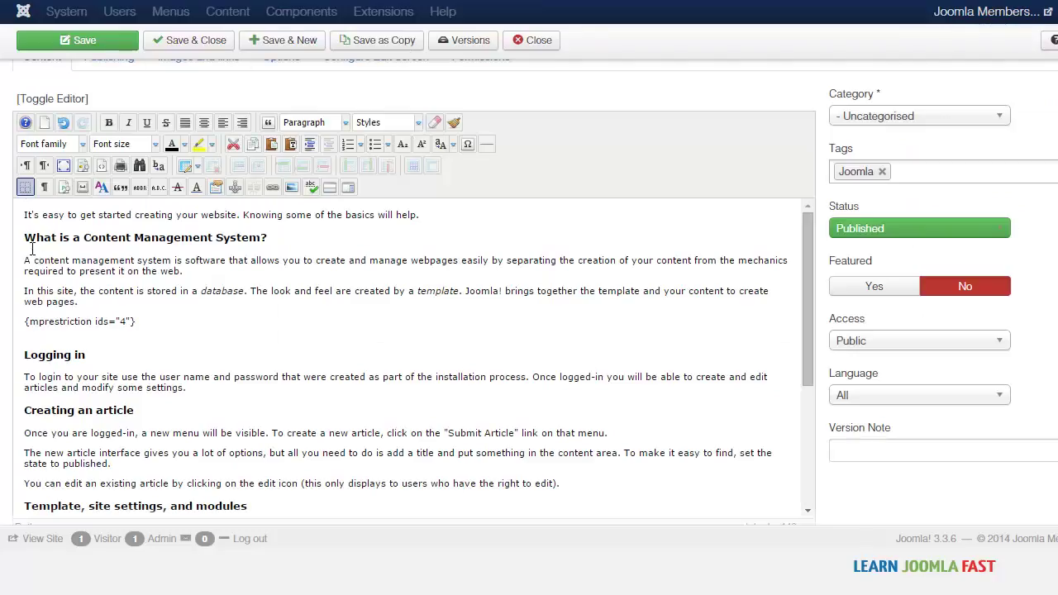
key("Up")
key("BackSpace")
key("Delete")
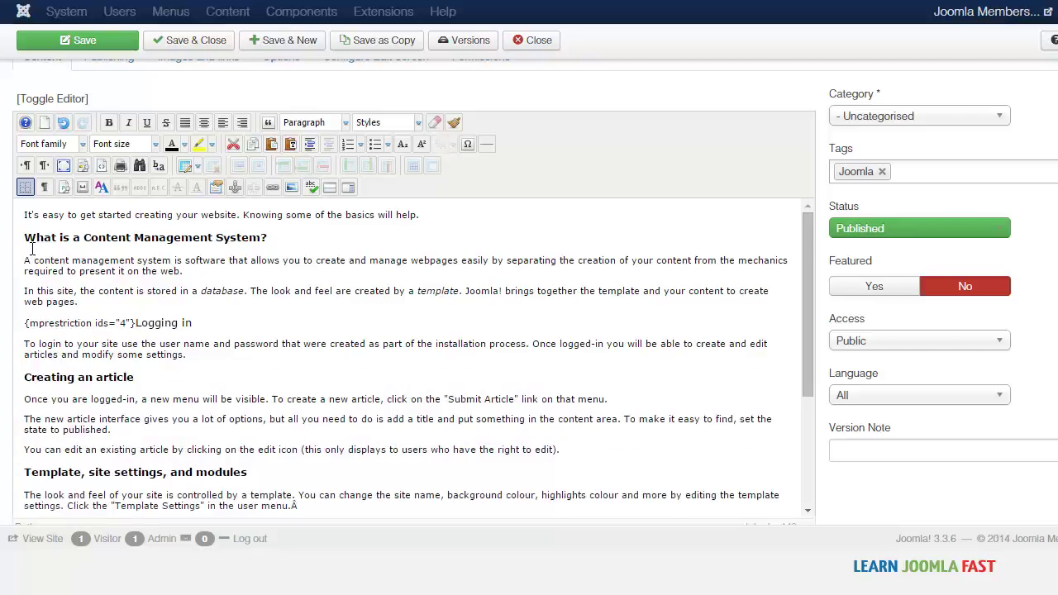
key("ctrl+z")
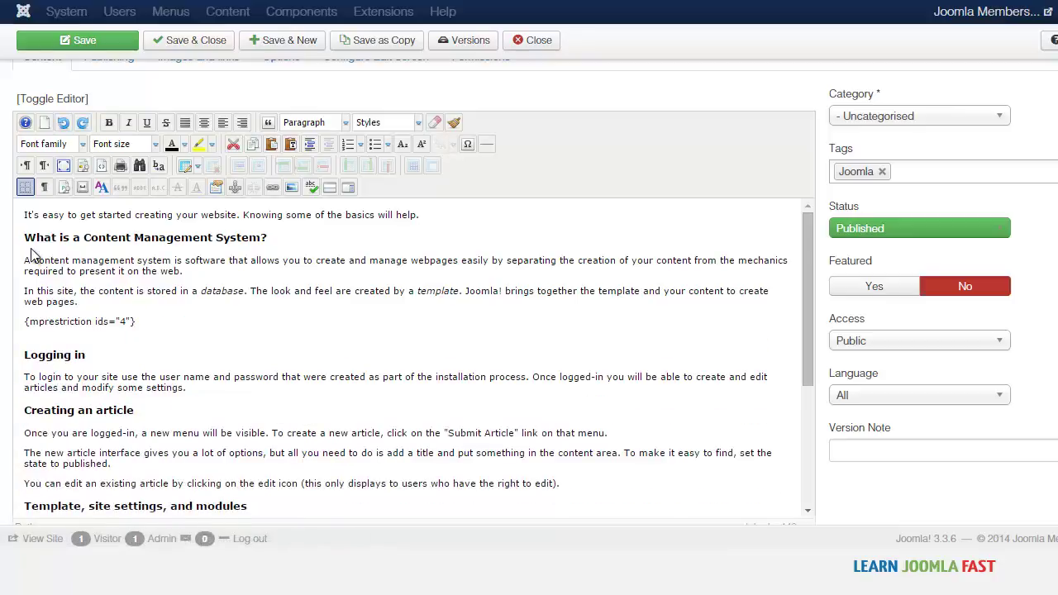
Paste the closing {/mprestriction} tag at the end of the article, after the "Learn more" section
scroll(30, 256, "down", 6)
scroll(30, 252, "down", 2)
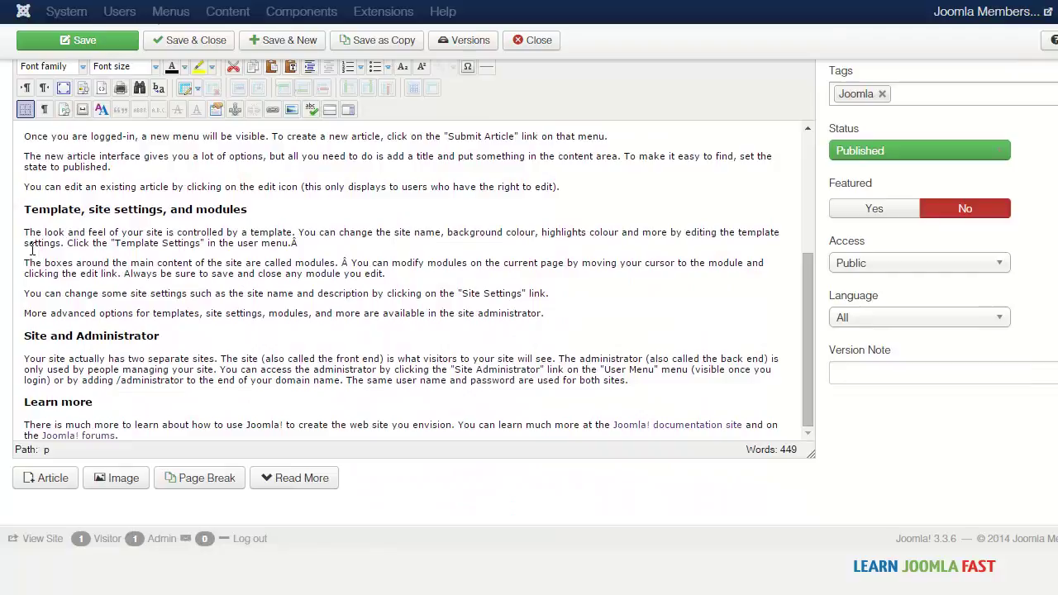
key("ctrl+v")
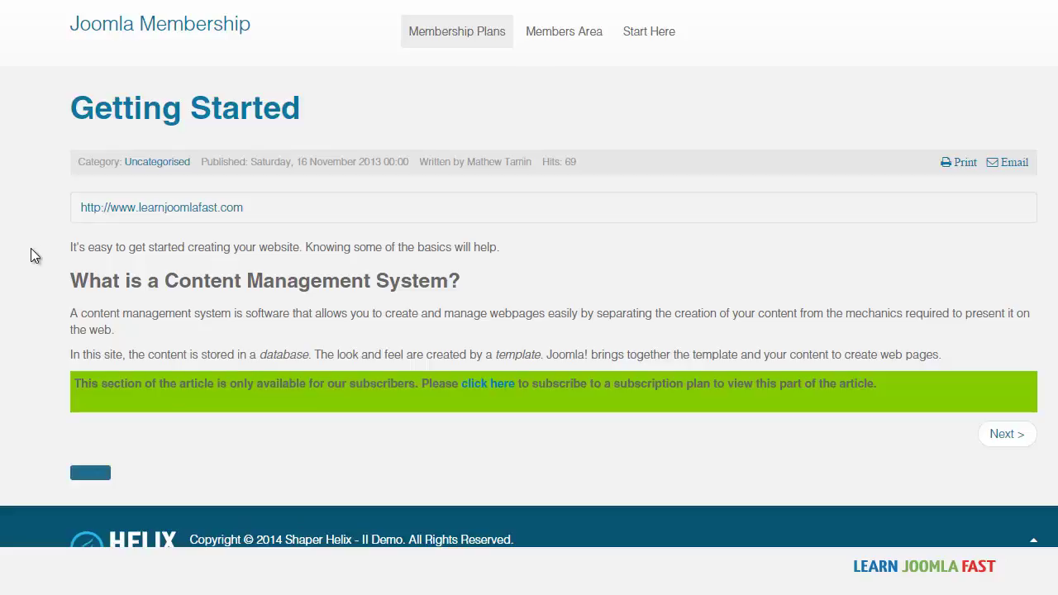
Follow the subscribe link in the article's restriction notice, review the subscription plans, and return to the Getting Started article
key("Tab")
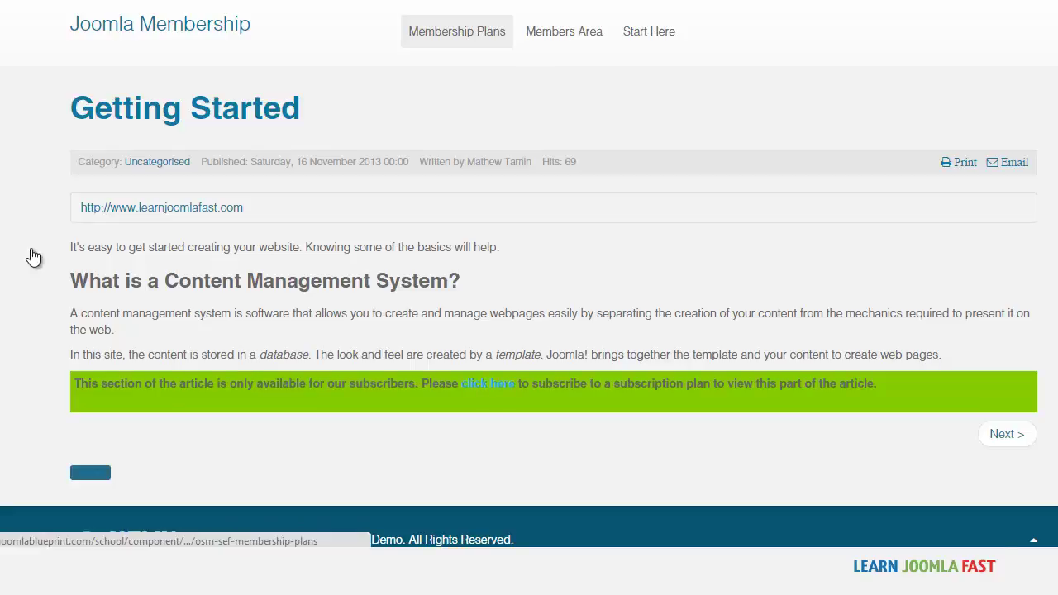
key("Return")
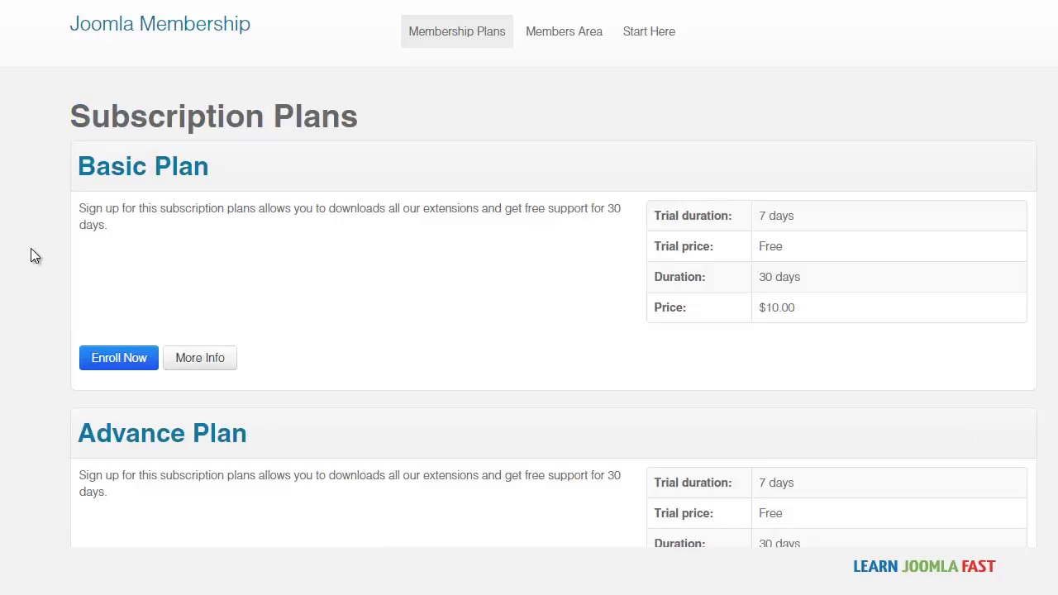
scroll(33, 256, "down", 3)
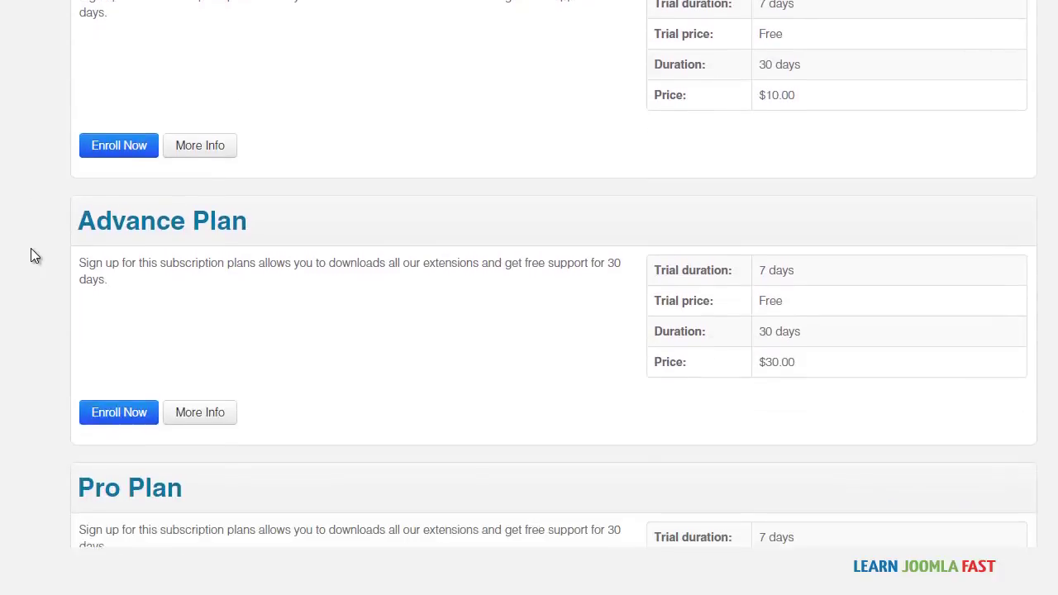
scroll(33, 256, "up", 3)
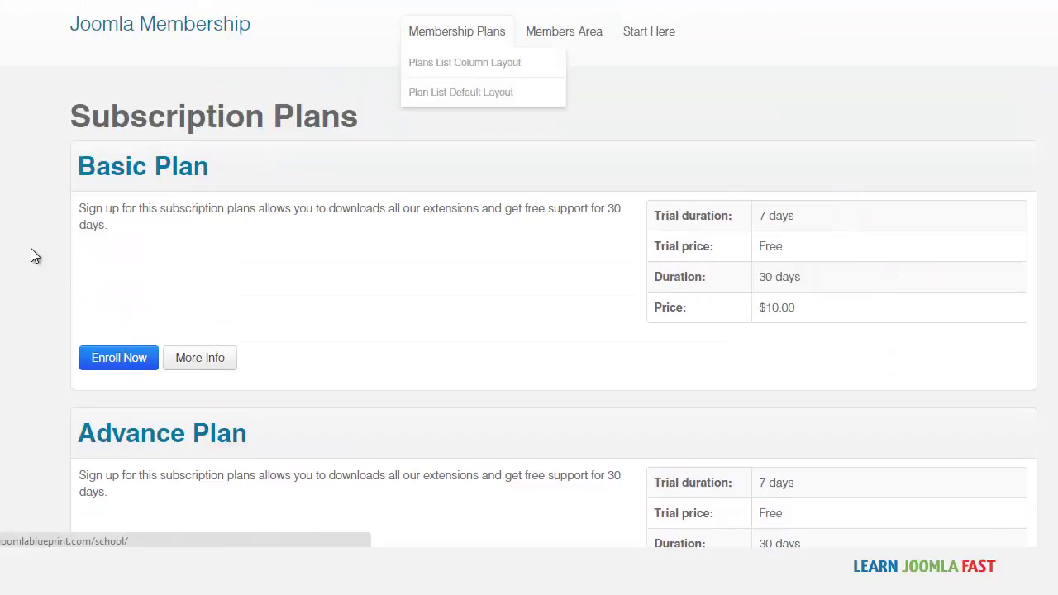
key("Return")
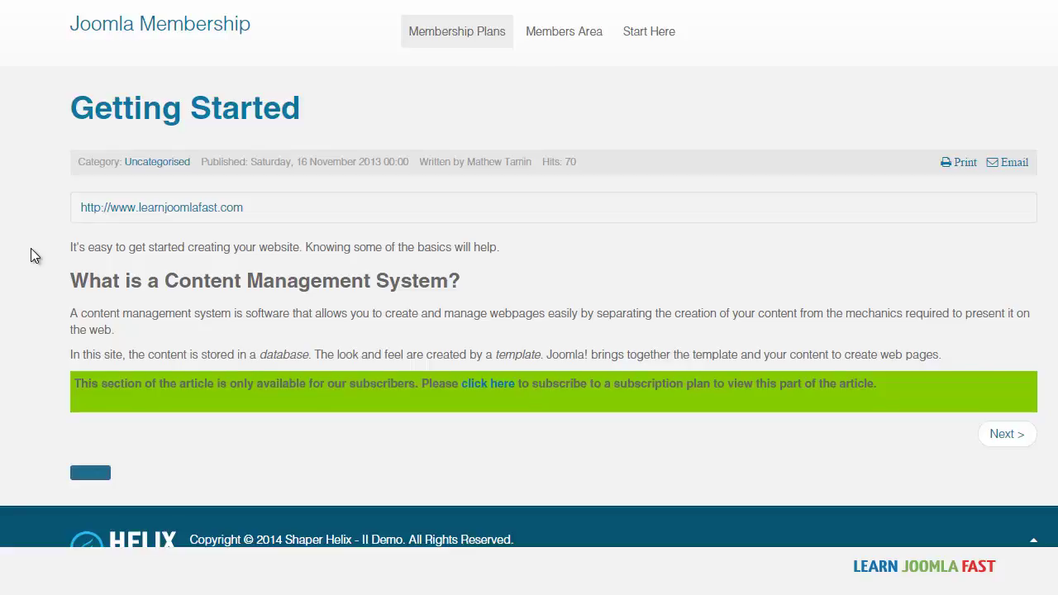
Switch back to the site administration and create a new article category titled "Members only"
key("ctrl+Tab")
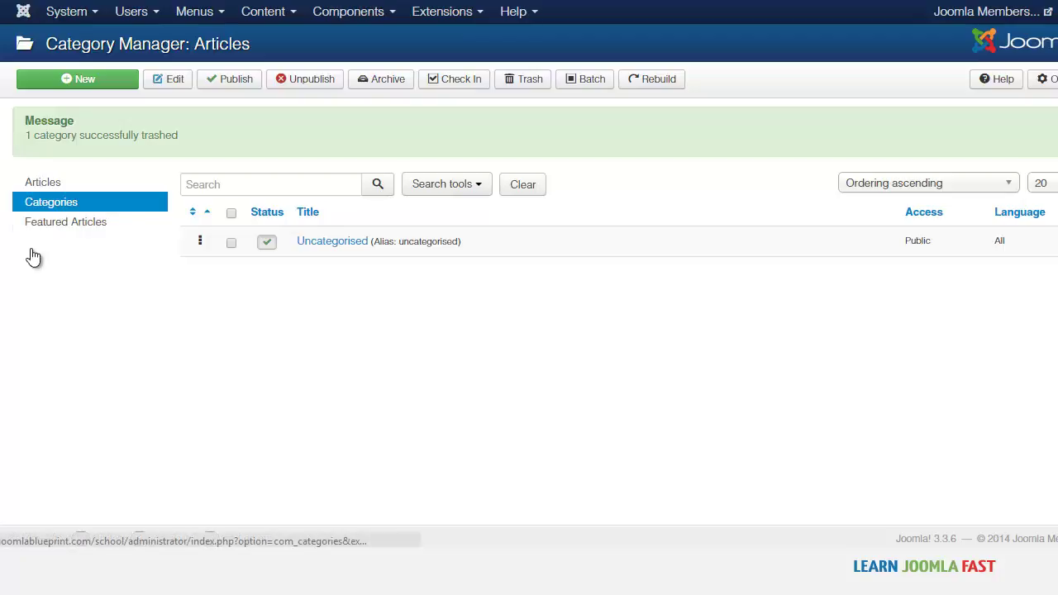
left_click(33, 257)
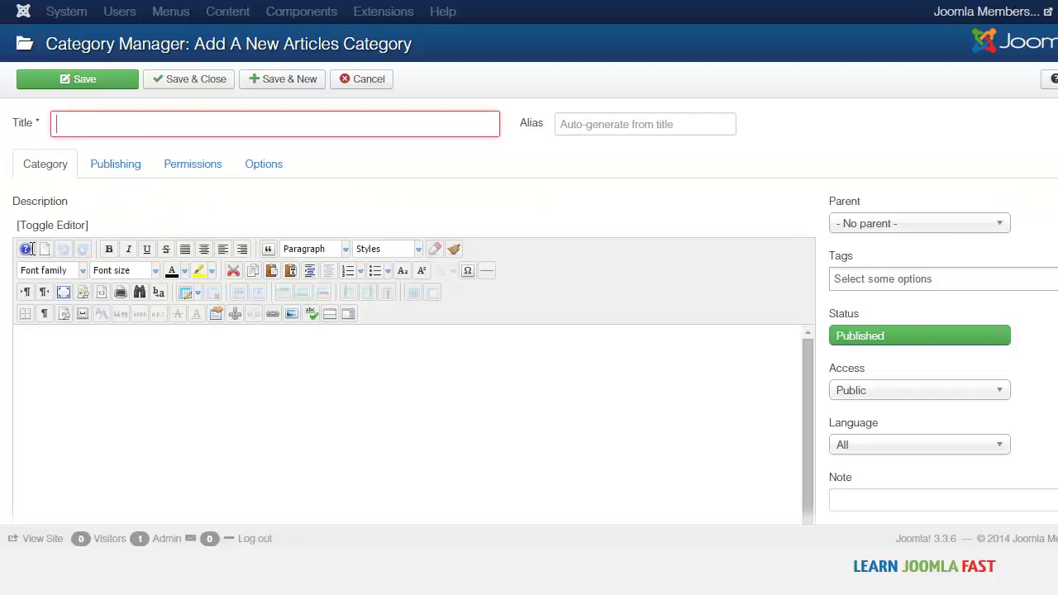
type("Members only")
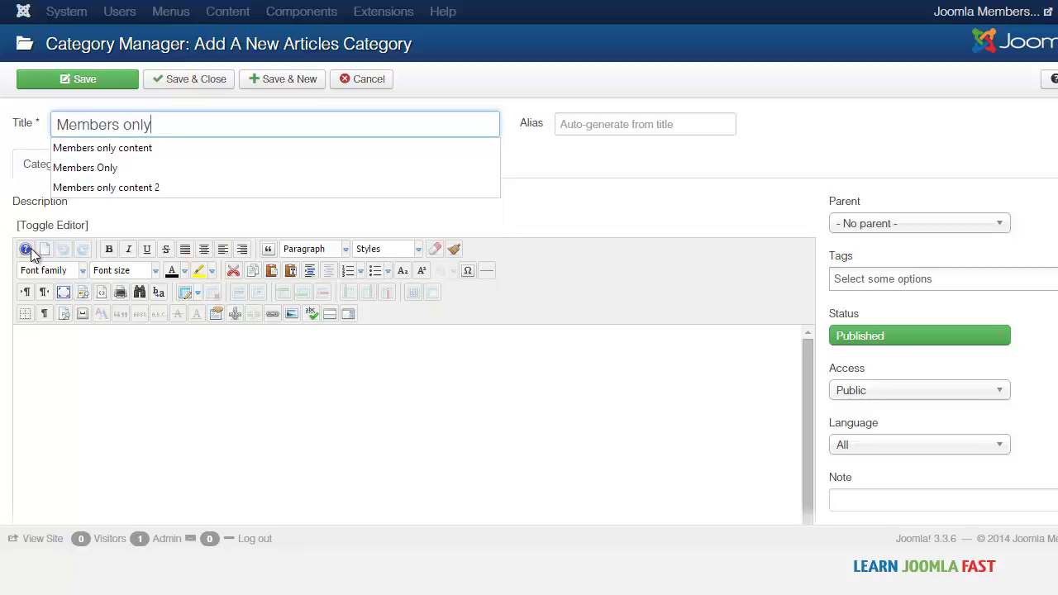
left_click(34, 254)
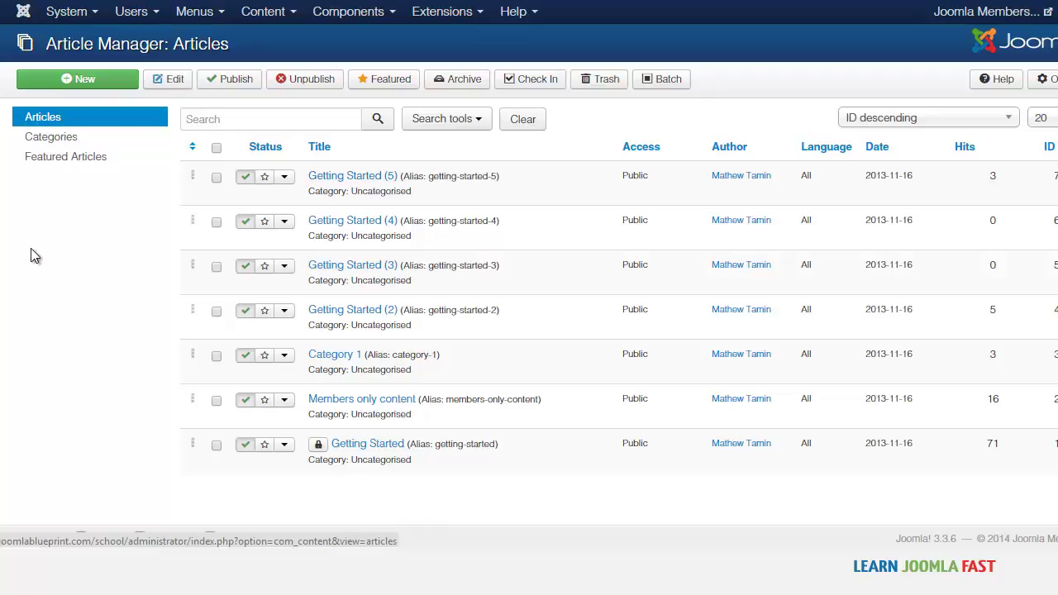
Batch-move Getting Started and Getting Started (2) through (5) into the Members Only category, keeping their original access levels
left_click(217, 177)
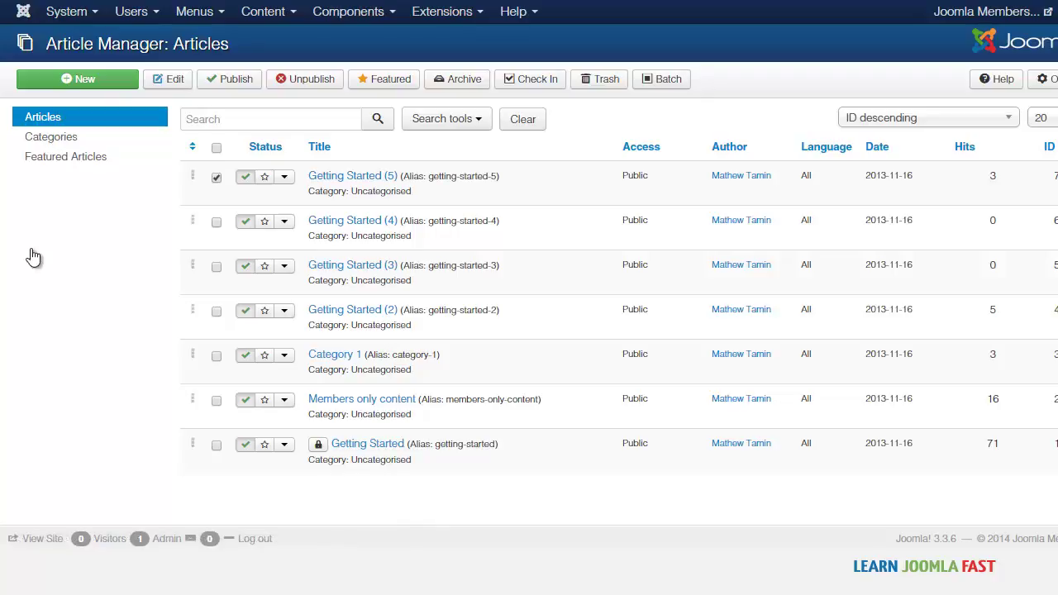
left_click(216, 221)
left_click(217, 266)
left_click(217, 445)
left_click(217, 311)
left_click(661, 78)
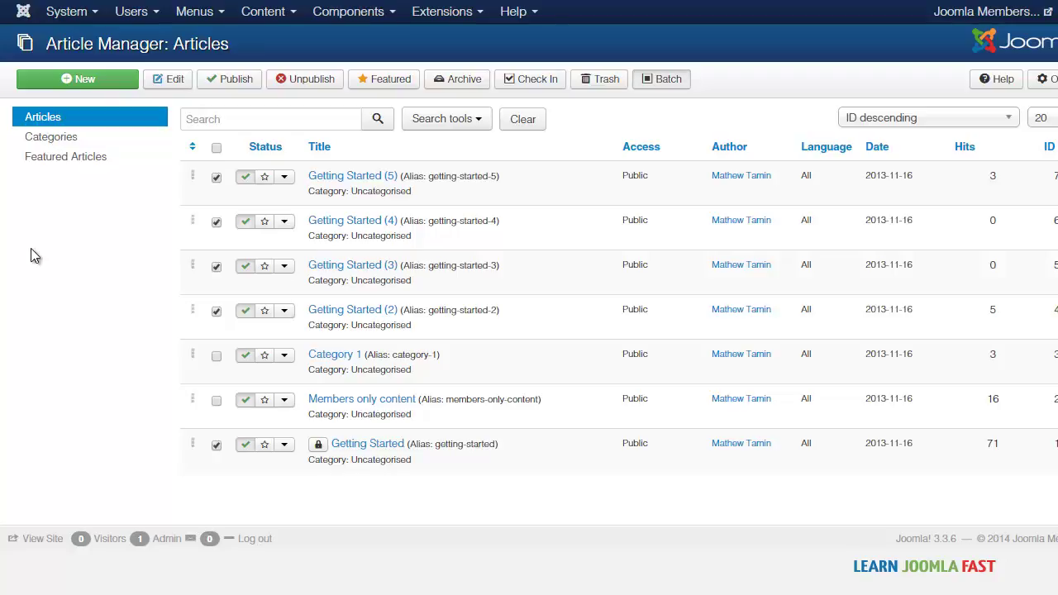
key("Return")
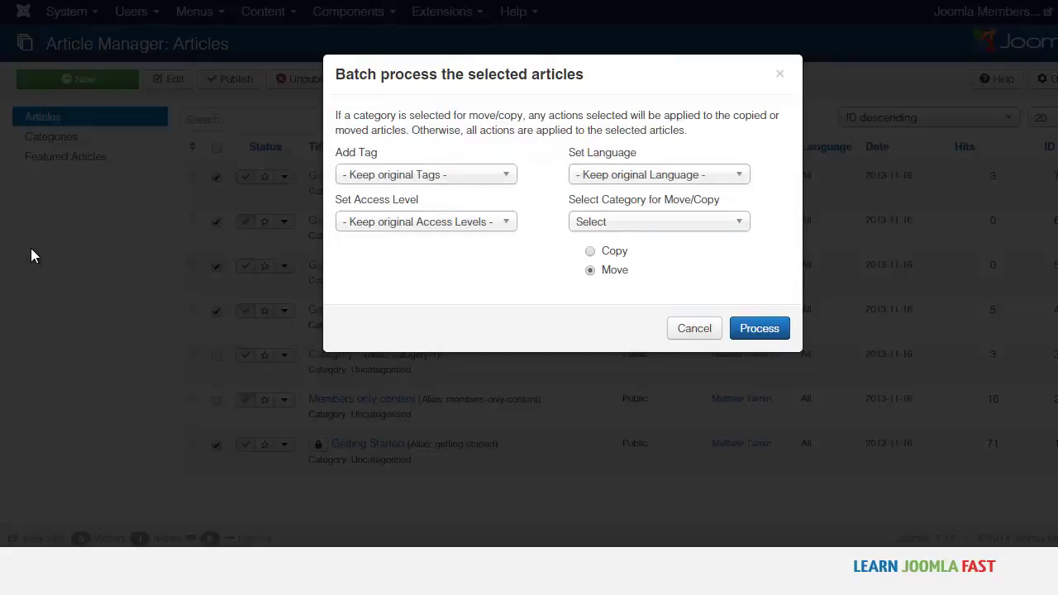
key("Down")
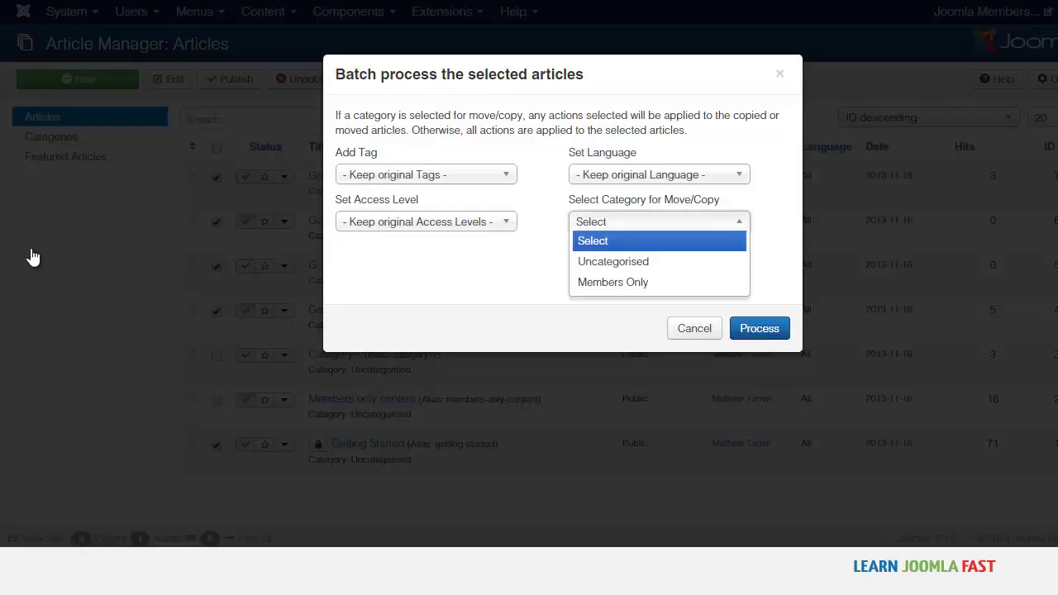
key("Down")
key("Down")
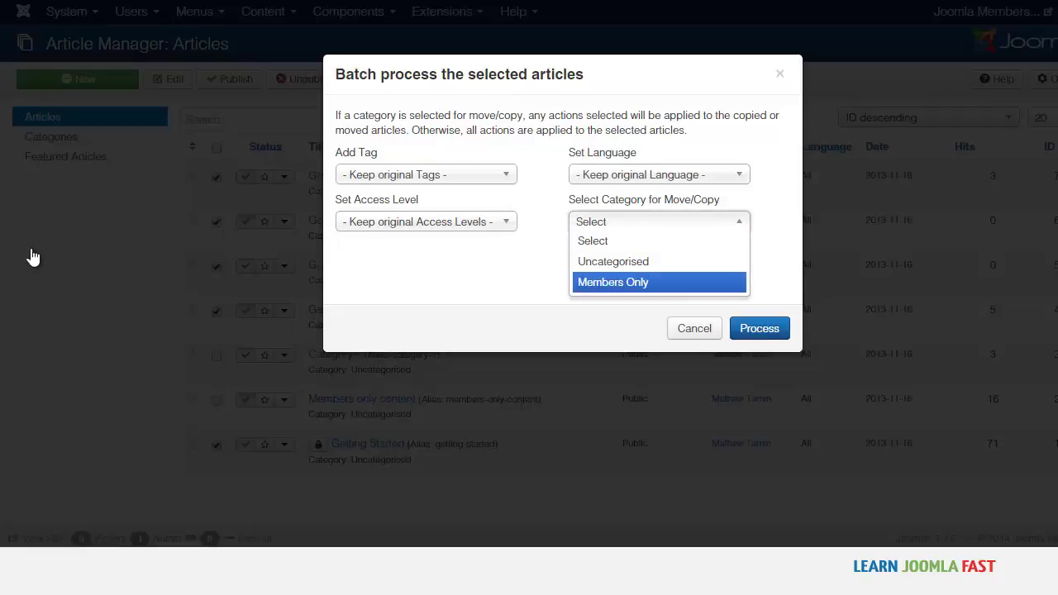
key("Return")
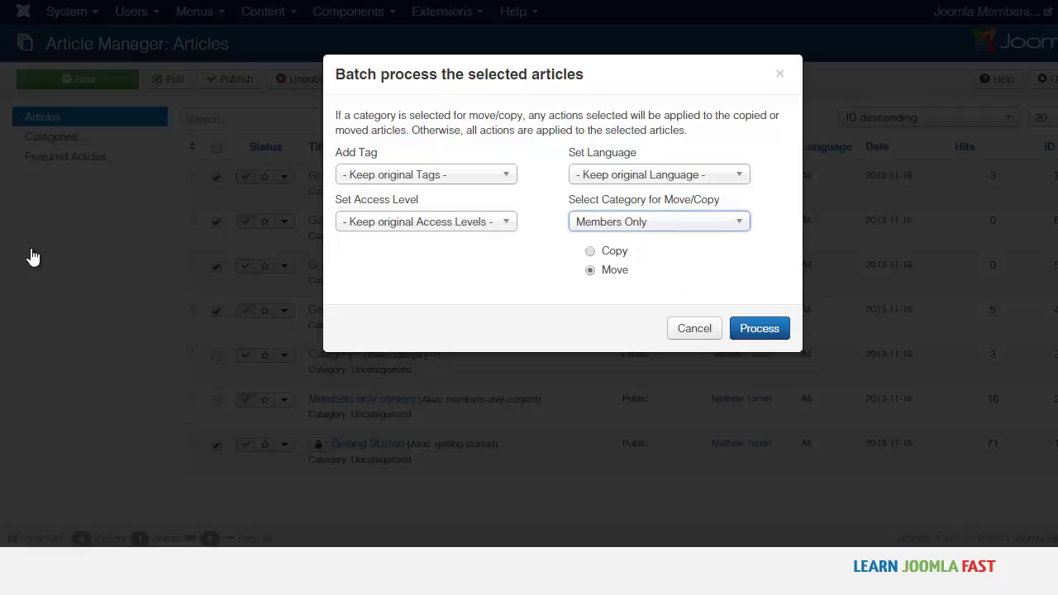
key("shift+Tab")
key("alt+Down")
key("Down")
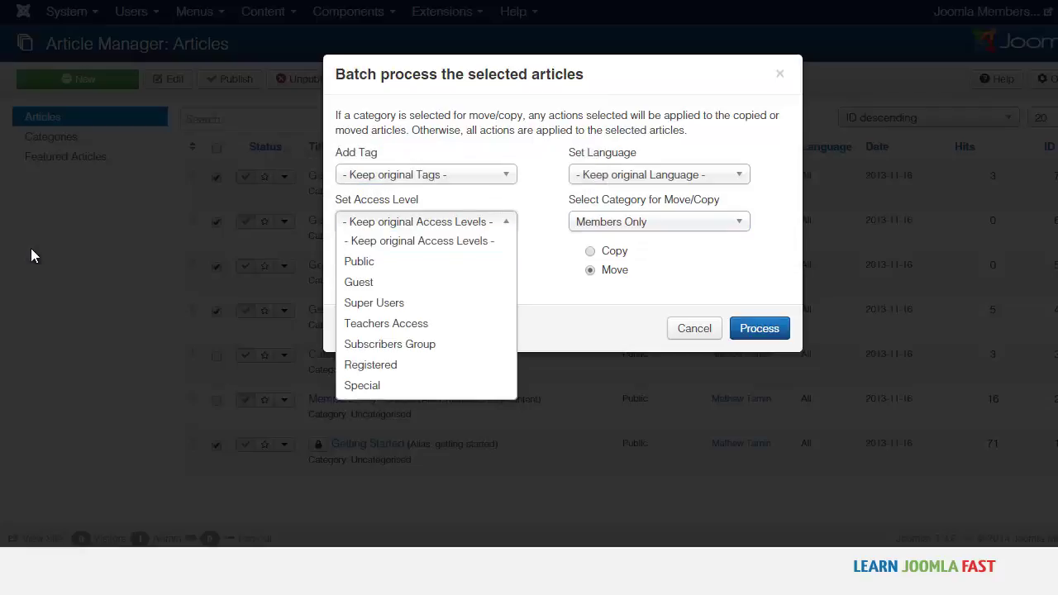
key("Escape")
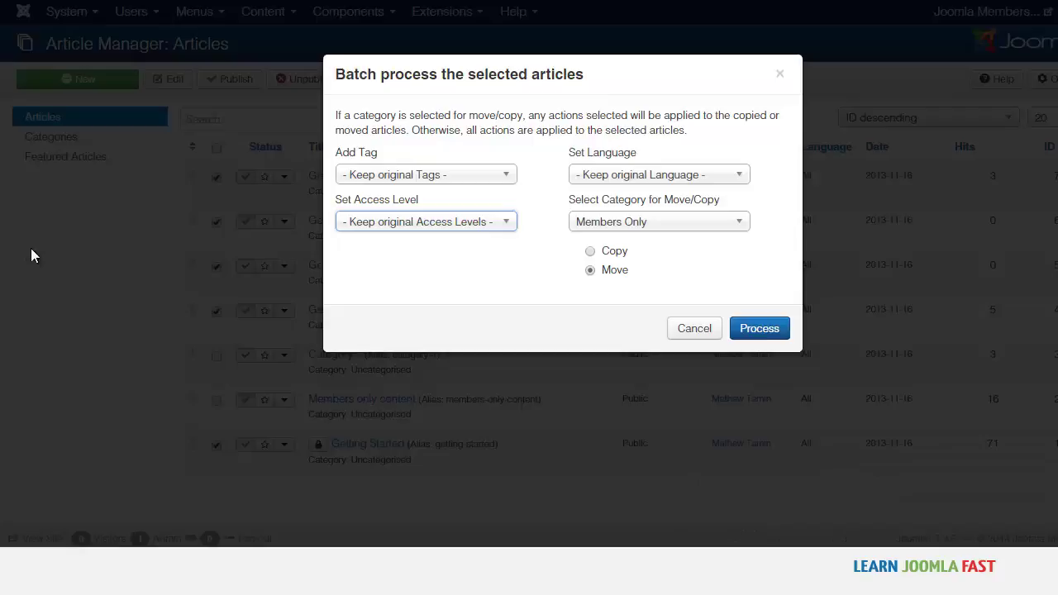
key("Return")
scroll(32, 248, "down", 1)
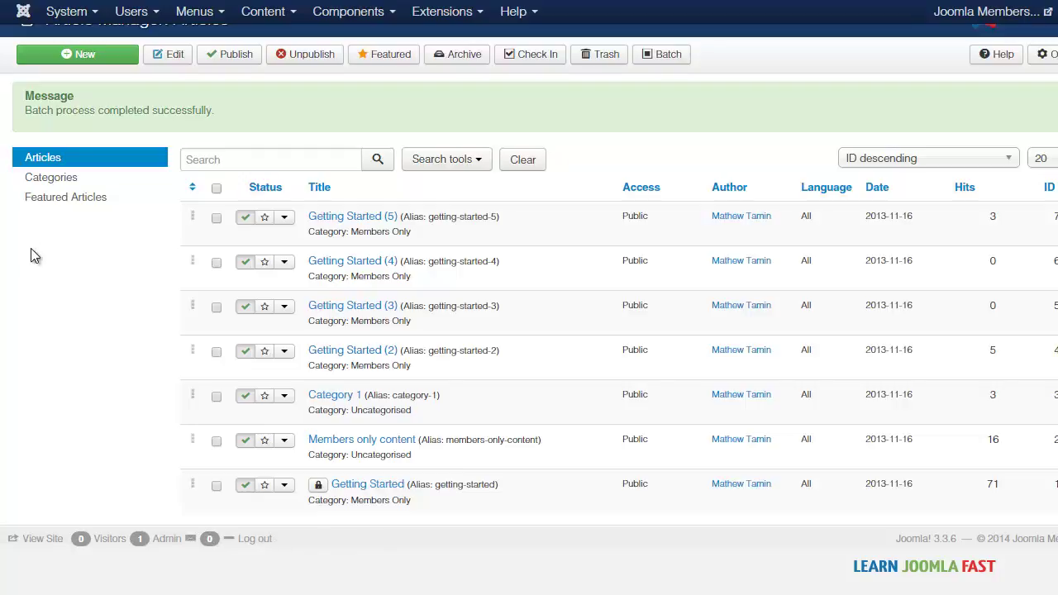
scroll(35, 256, "up", 1)
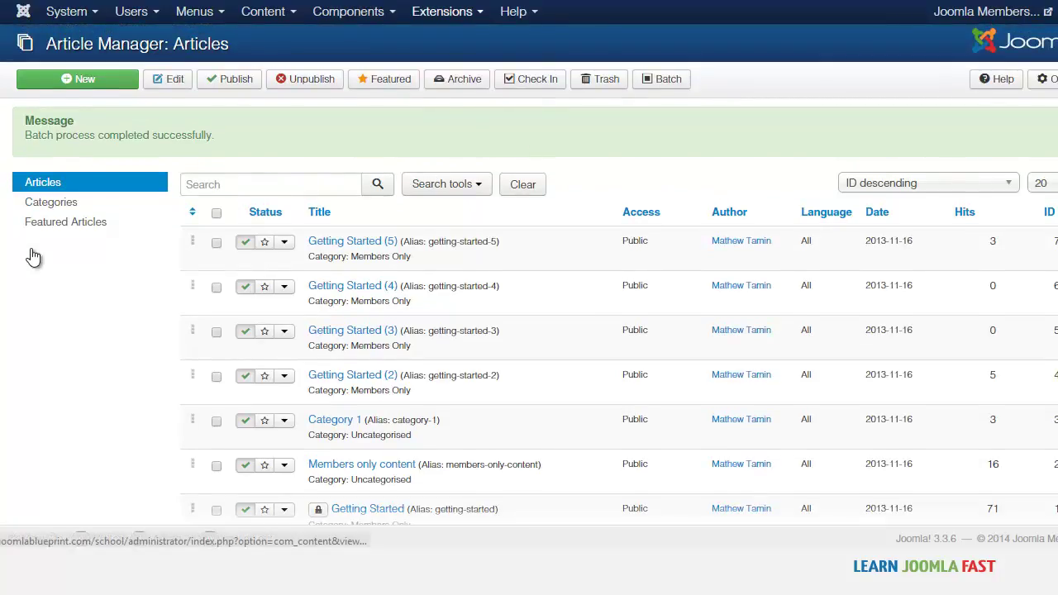
Enable the "OS Membership - Articles restriction settings" plugin with Members Only as its category, and save it
left_click(447, 12)
left_click(464, 94)
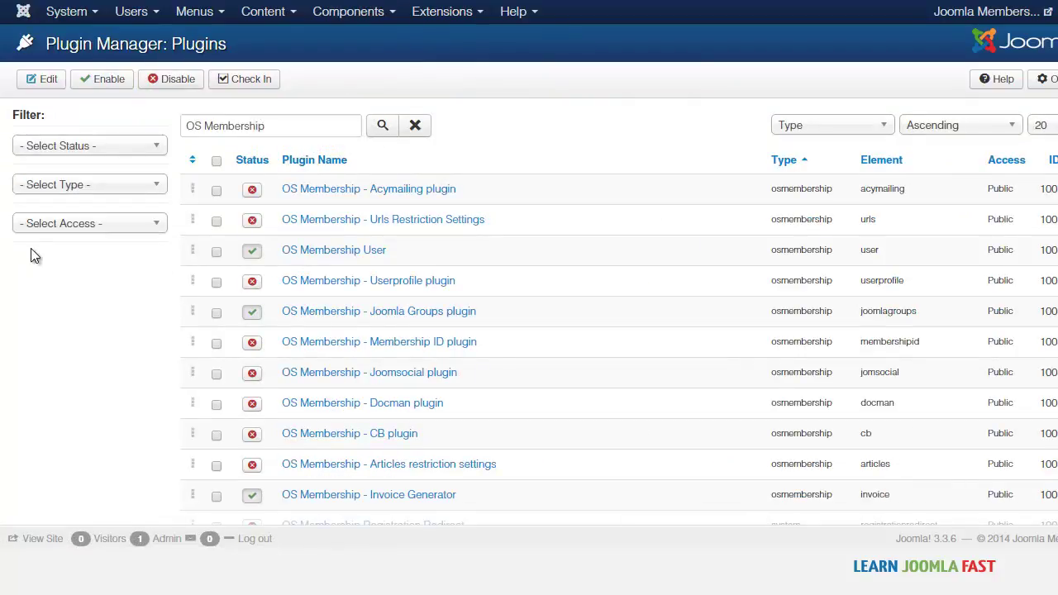
scroll(32, 250, "down", 3)
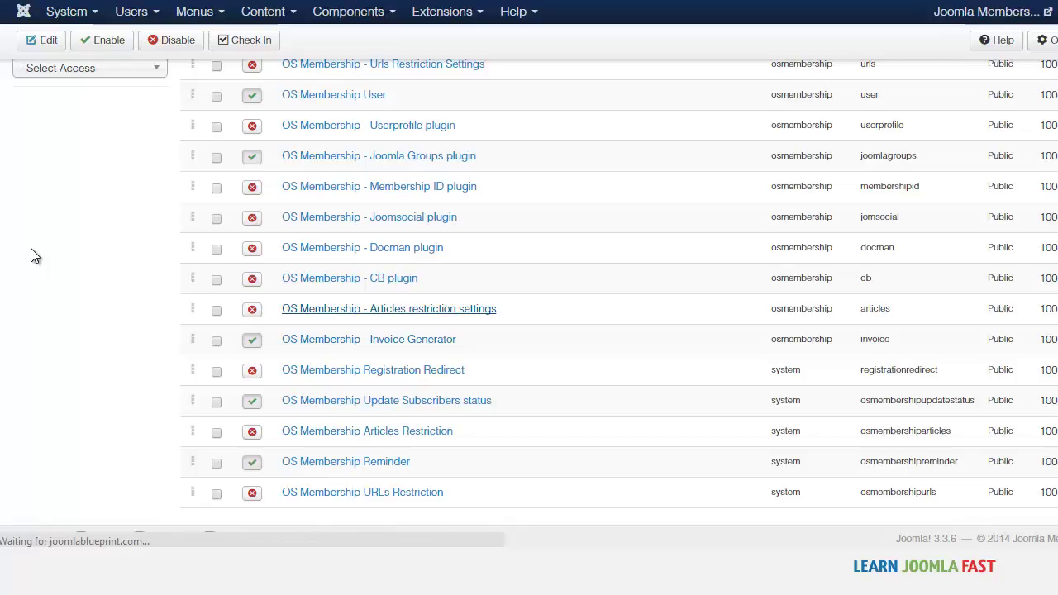
key("Tab")
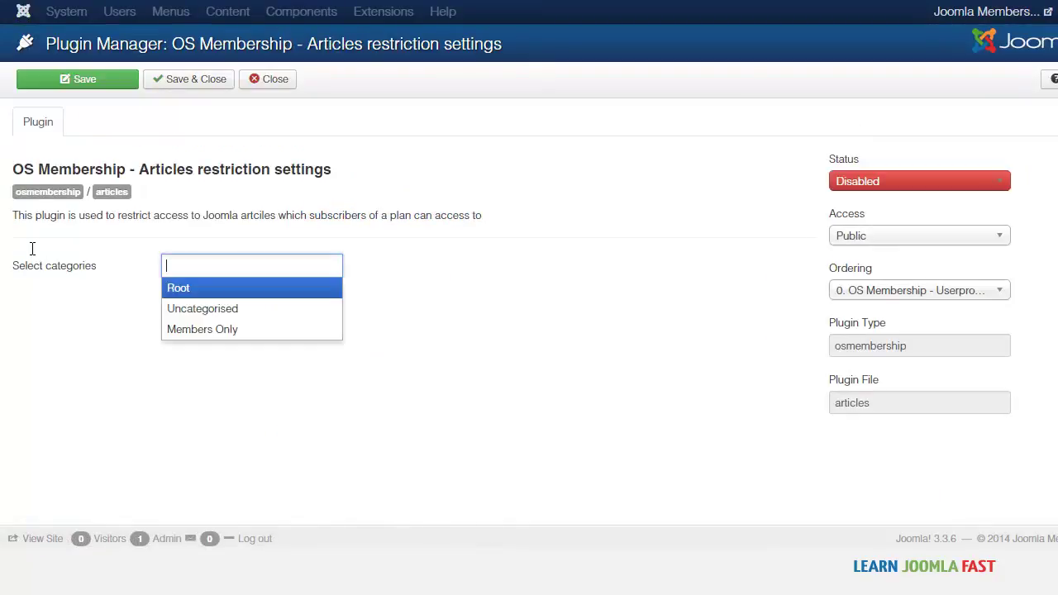
key("Down")
key("Down")
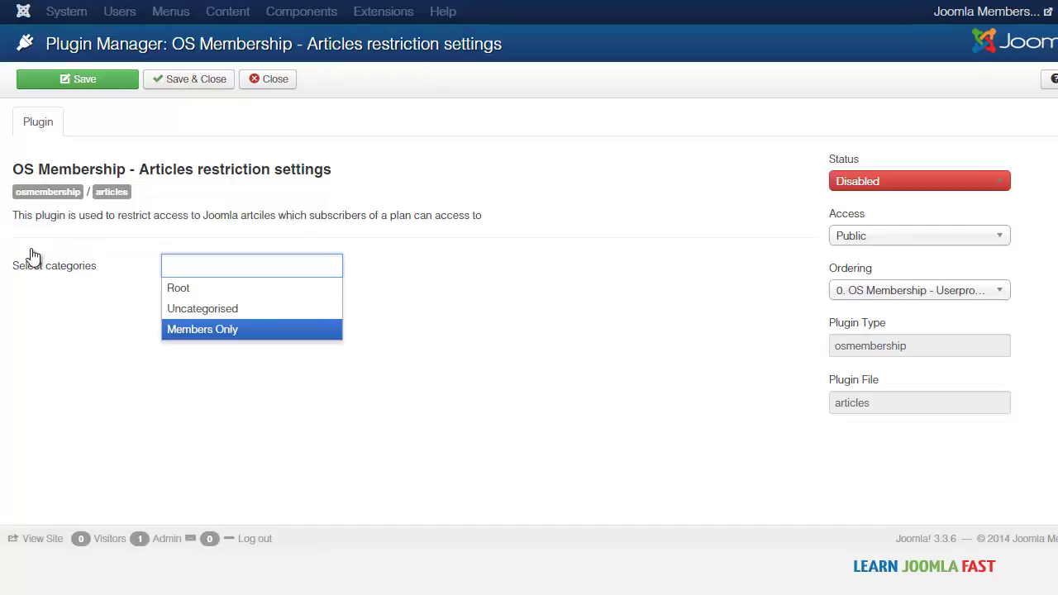
key("Return")
key("Tab")
key("Down")
key("Up")
key("Return")
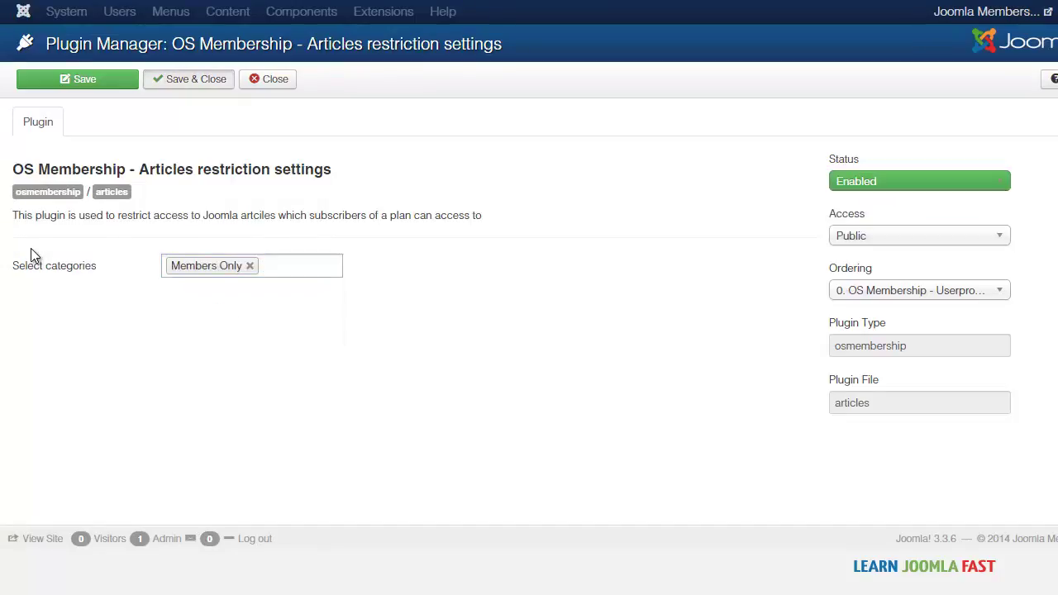
key("Return")
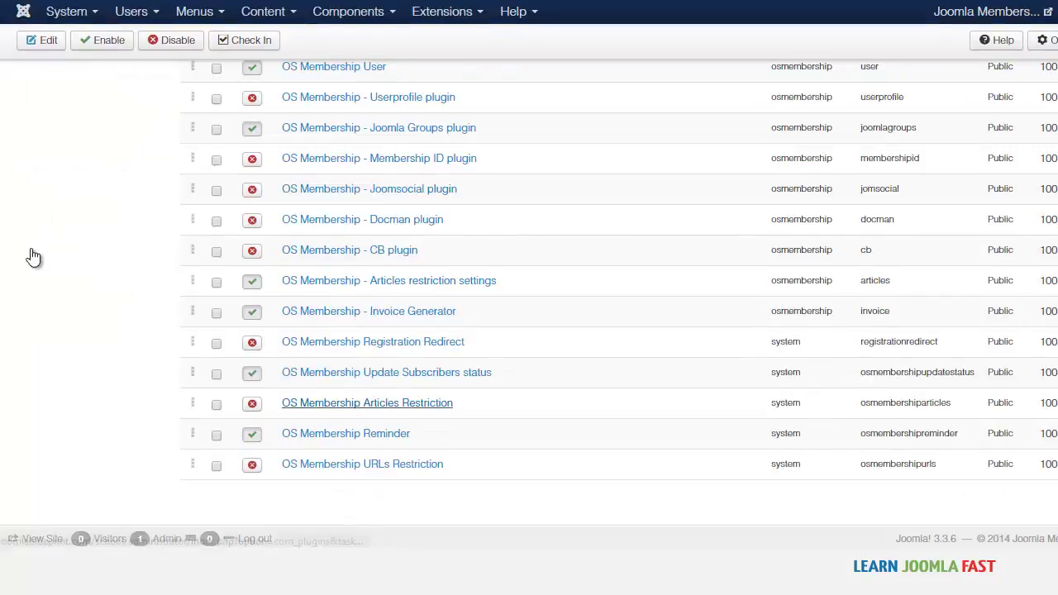
Set the OS Membership Articles Restriction plugin's redirect URL to the membership-plans/plans-list-column-layout page and enable the plugin
key("Return")
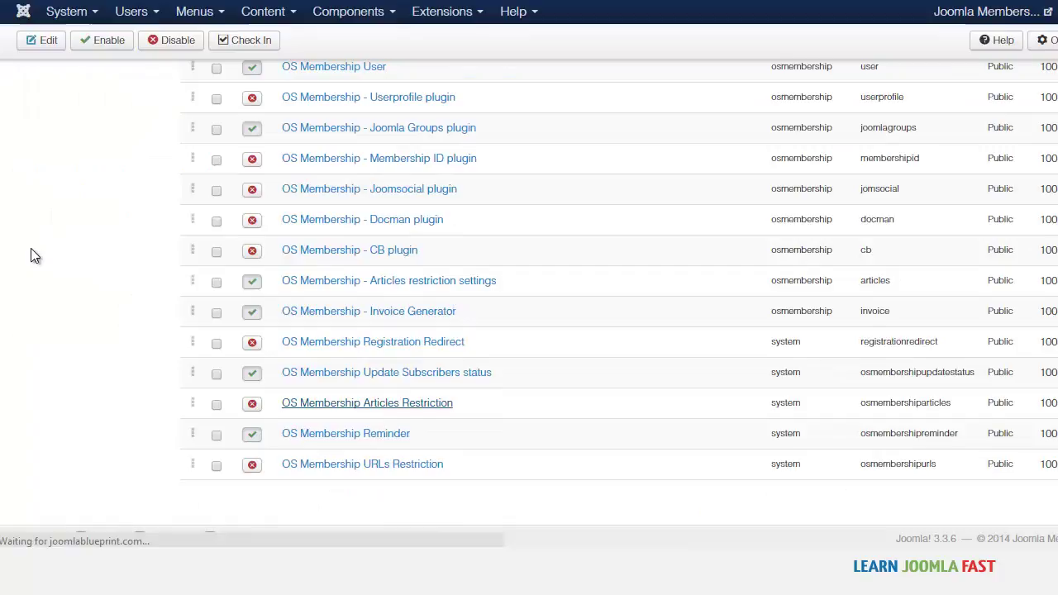
key("Tab")
key("ctrl+v")
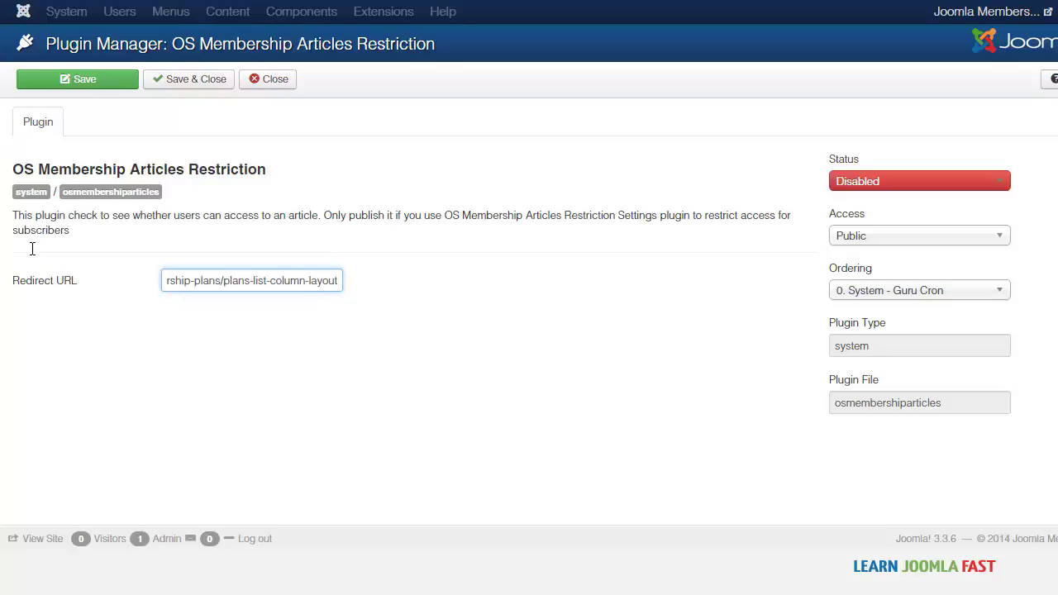
key("ctrl+Tab")
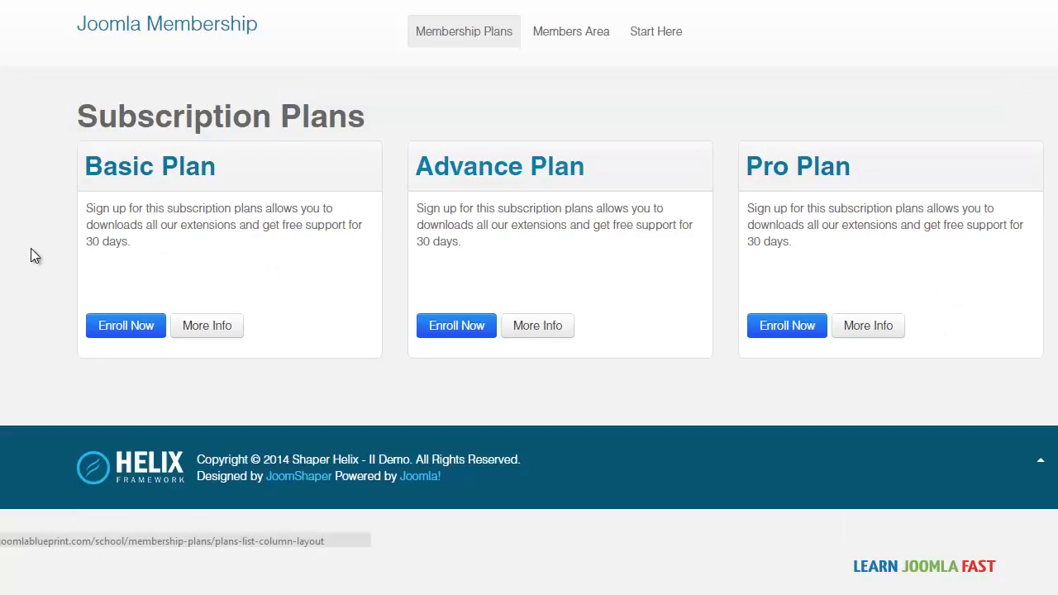
key("ctrl+shift+Tab")
key("Tab")
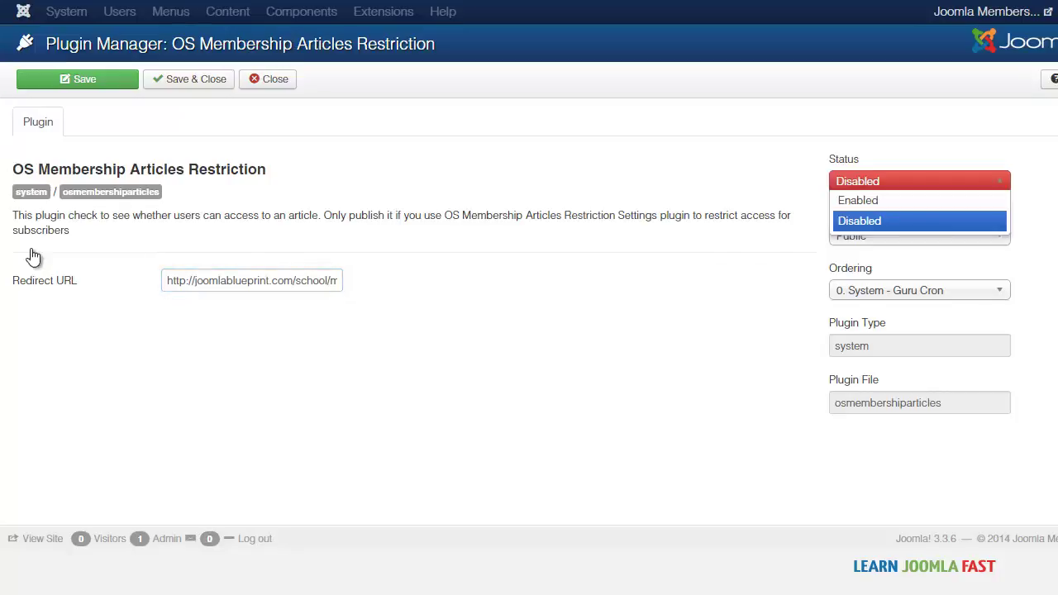
key("Up")
key("Return")
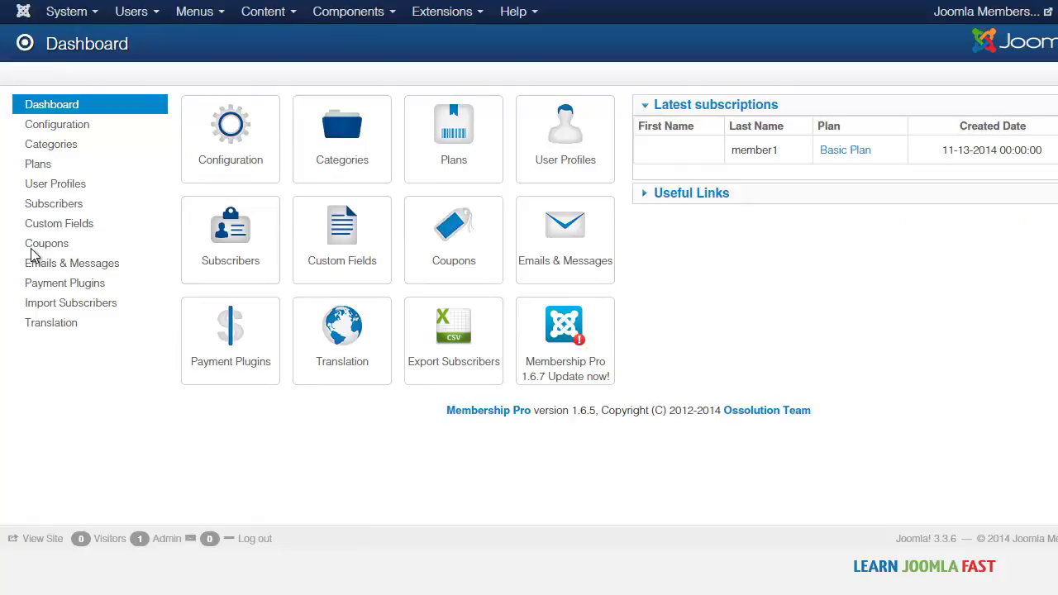
Select the Getting Started articles of the Members Only category in the Basic Plan's articles restriction settings and save the plan
left_click(31, 250)
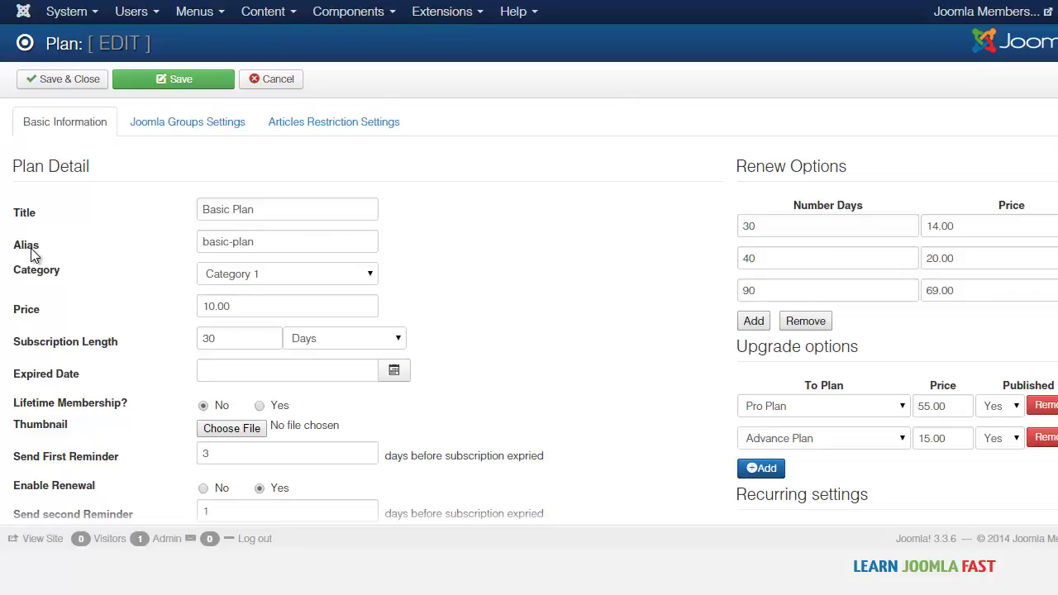
key("Tab")
key("Return")
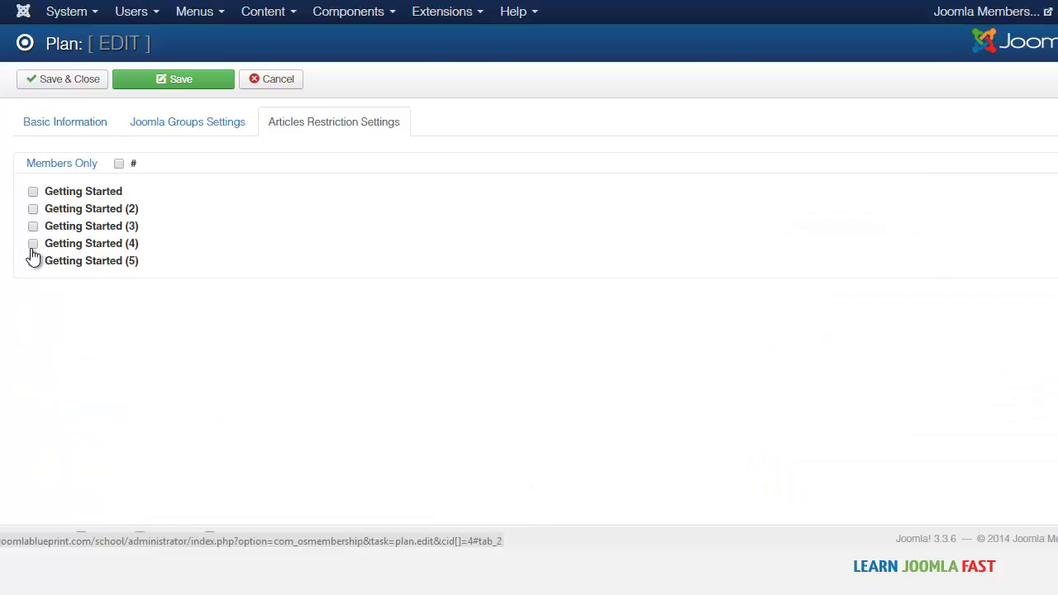
left_click(32, 248)
key("shift+Tab")
key("space")
key("shift+Tab")
key("space")
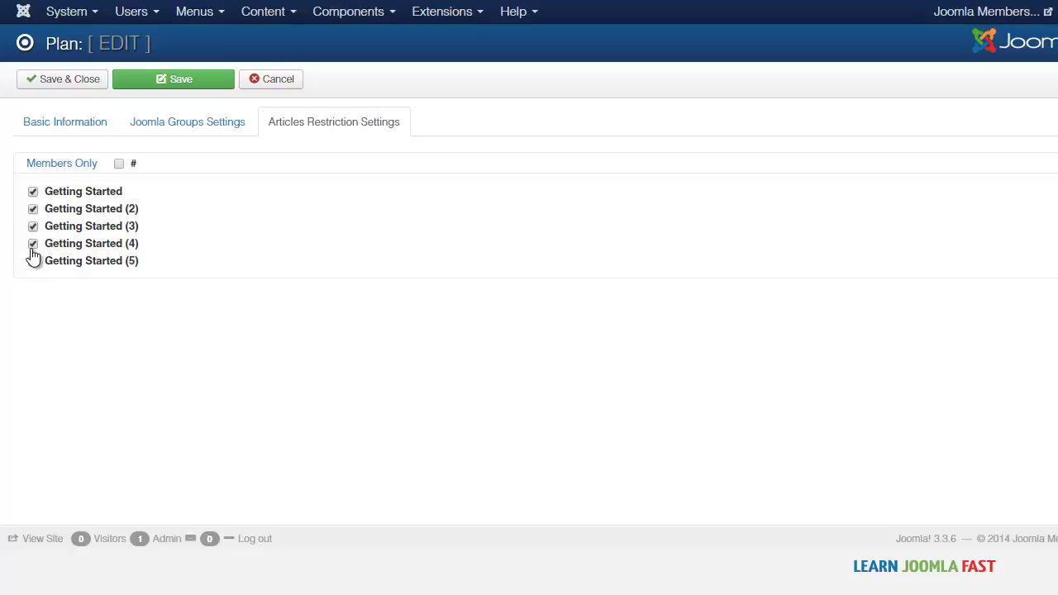
key("shift+Tab")
key("shift+Tab")
key("shift+Tab")
key("shift+Tab")
key("shift+Tab")
key("shift+Tab")
key("shift+Tab")
key("shift+Tab")
key("shift+Tab")
key("Return")
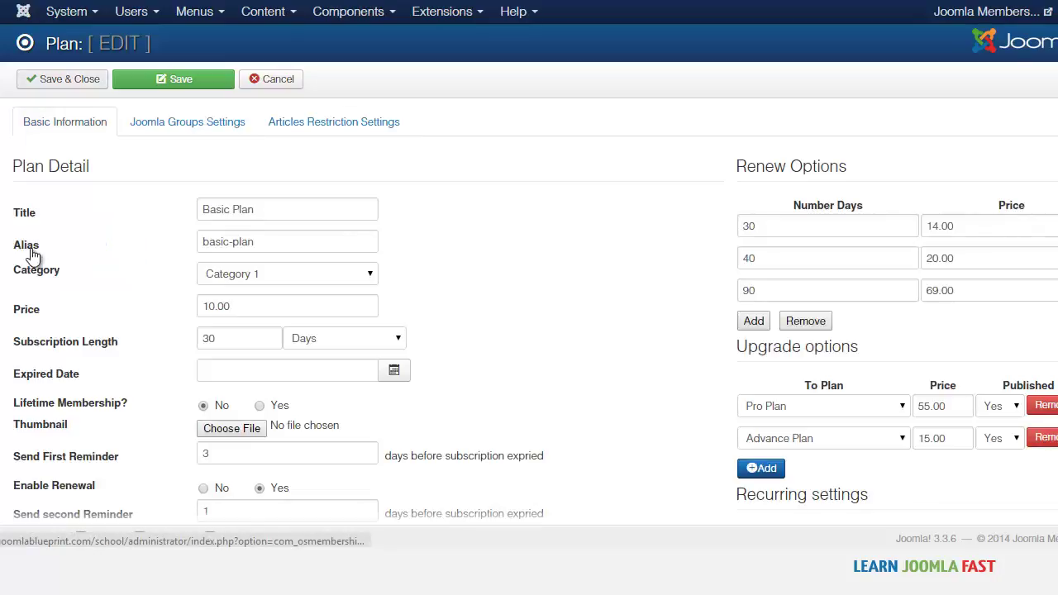
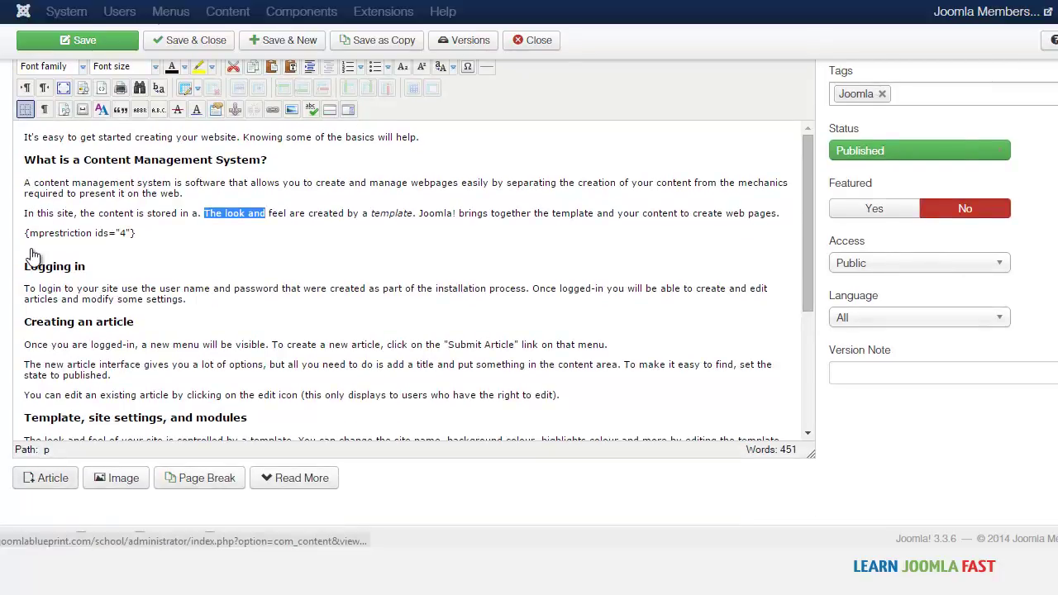
Replace the selected text "The look and" in the article with a link to Getting Started (5) and save the article
left_click(45, 478)
key("Return")
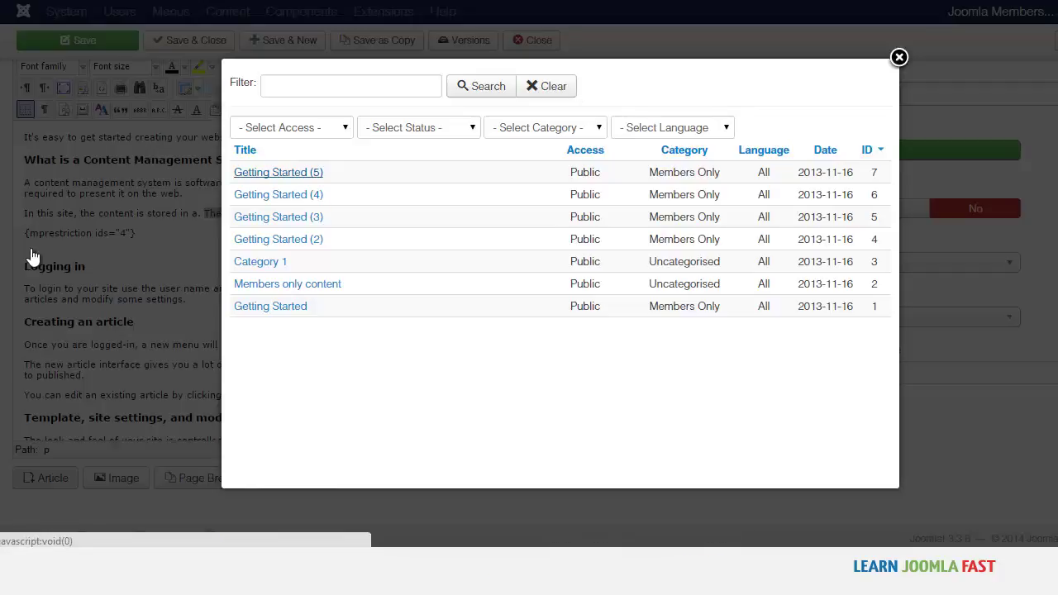
left_click(278, 171)
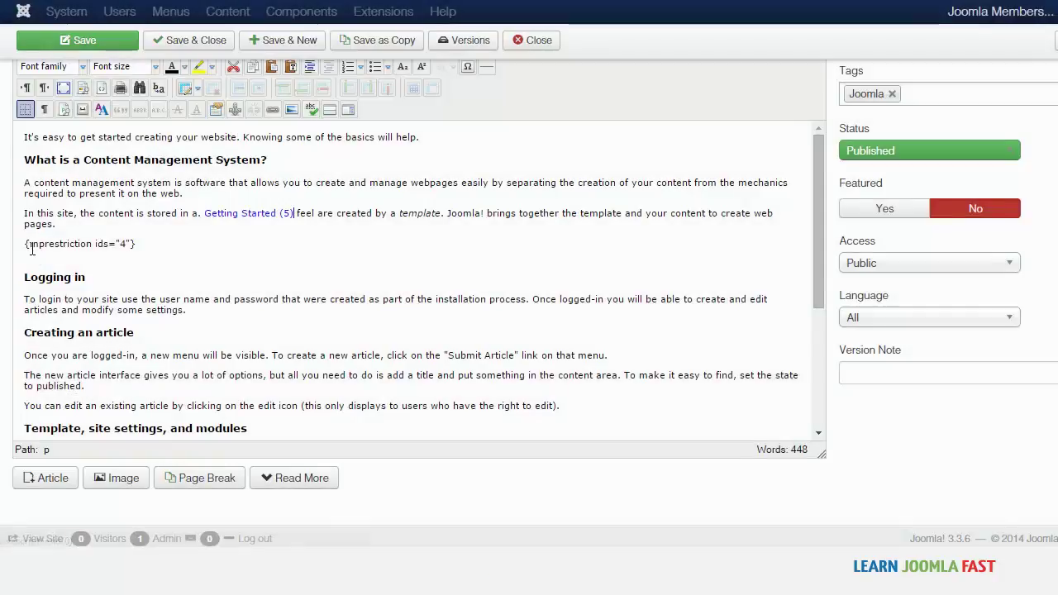
scroll(32, 249, "up", 3)
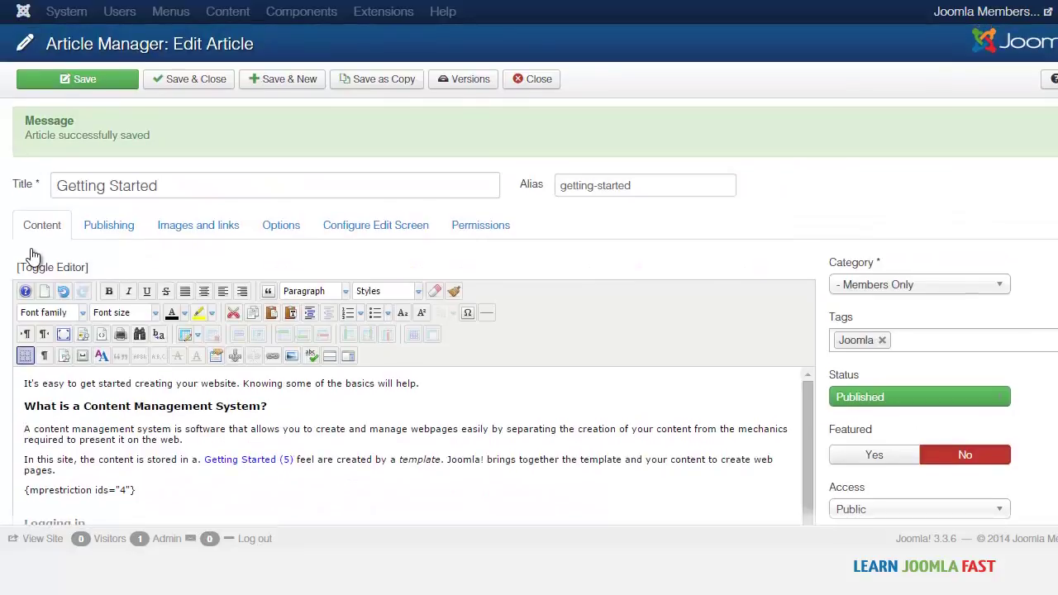
key("ctrl+s")
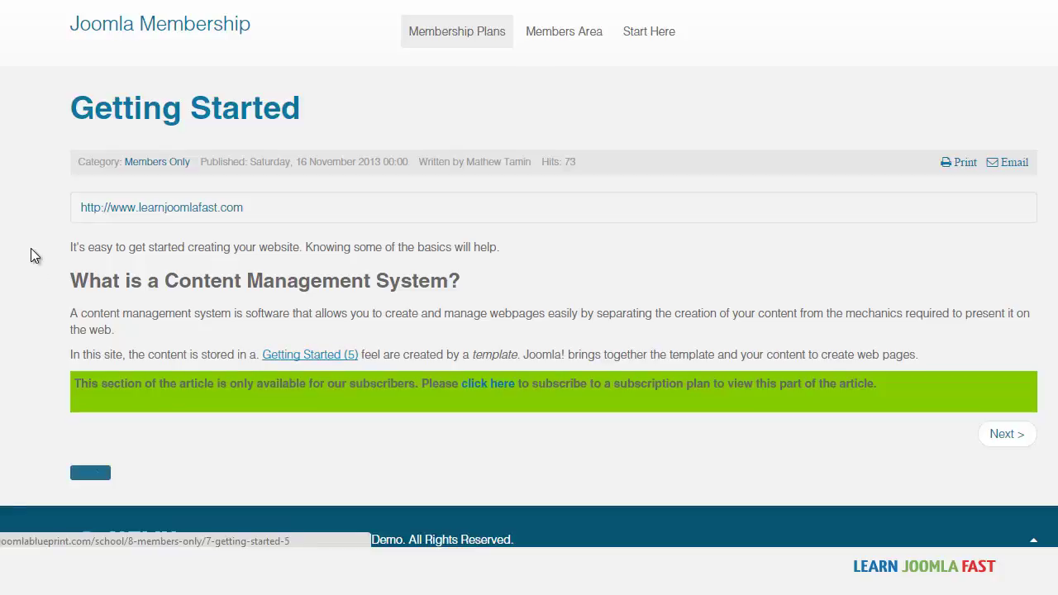
Test the restriction by following the Getting Started (5) link on the public site, and review the Start Here article
key("Return")
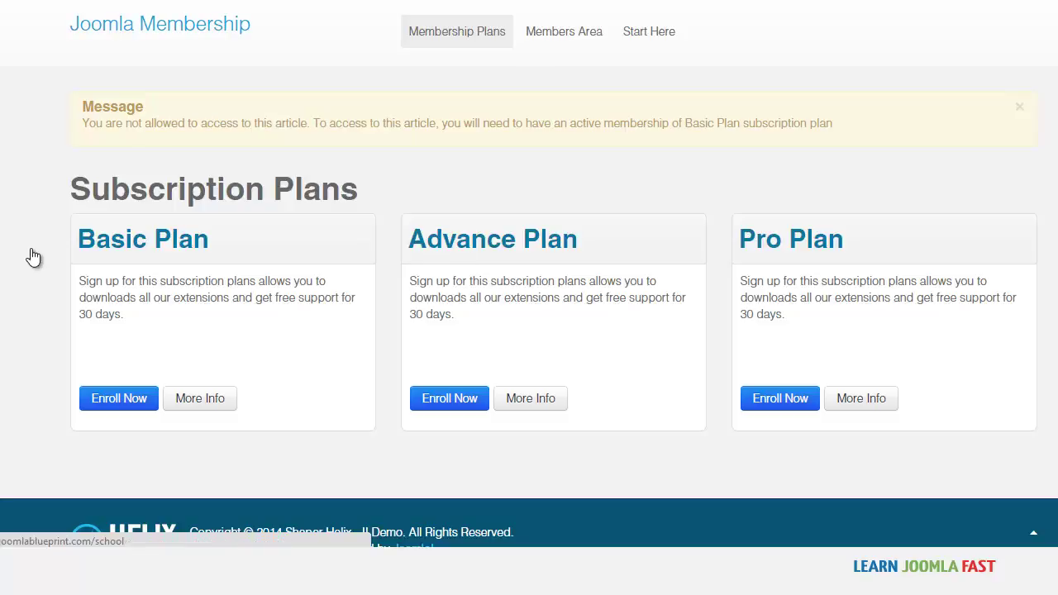
key("Return")
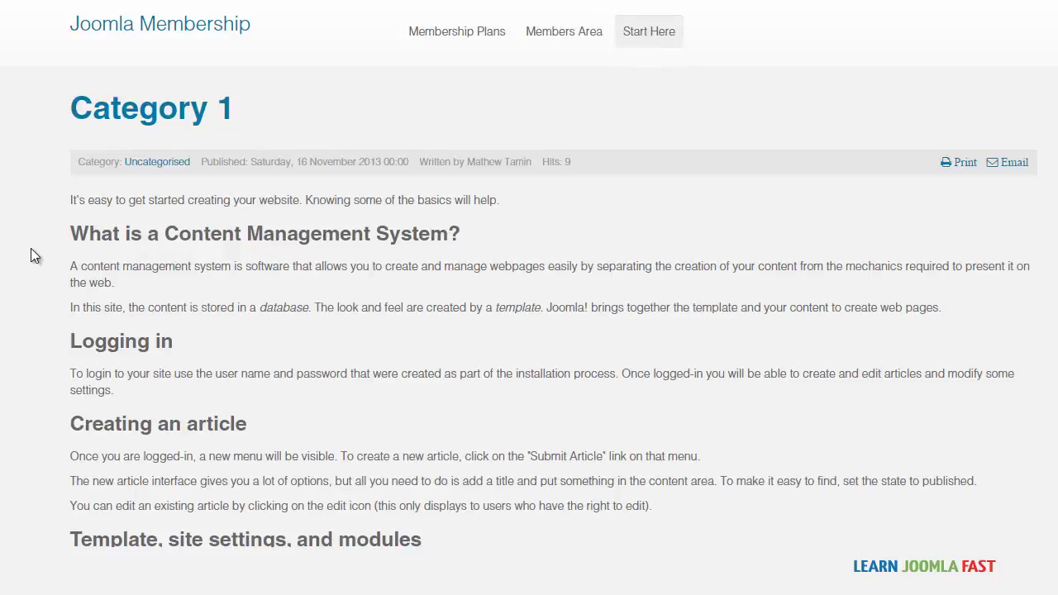
scroll(34, 256, "down", 4)
scroll(35, 256, "up", 4)
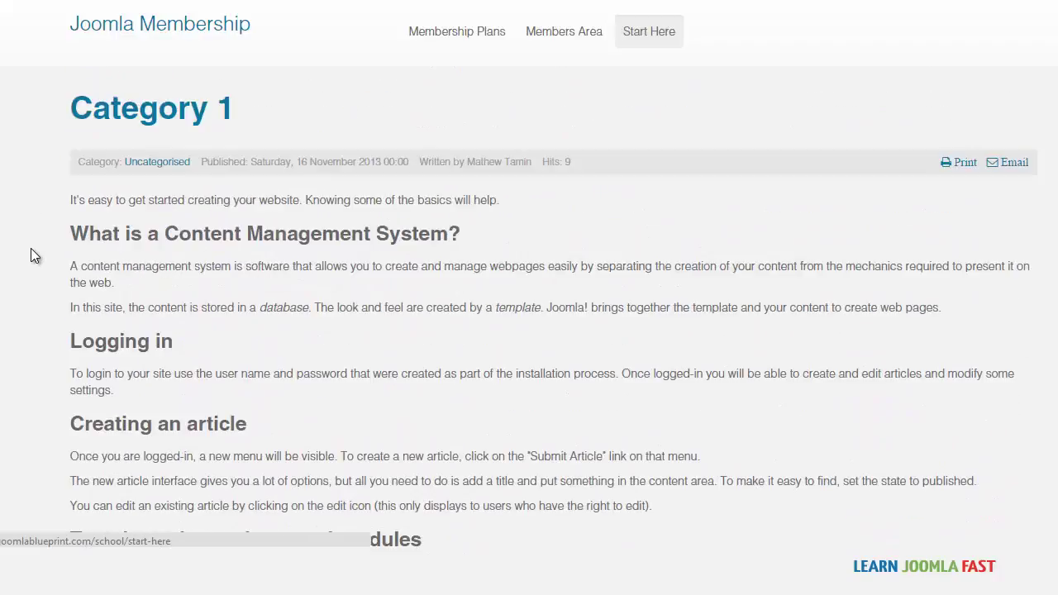
Enable the OS Membership - Urls Restriction Settings and OS Membership URLs Restriction plugins in the Plugin Manager
key("ctrl+Tab")
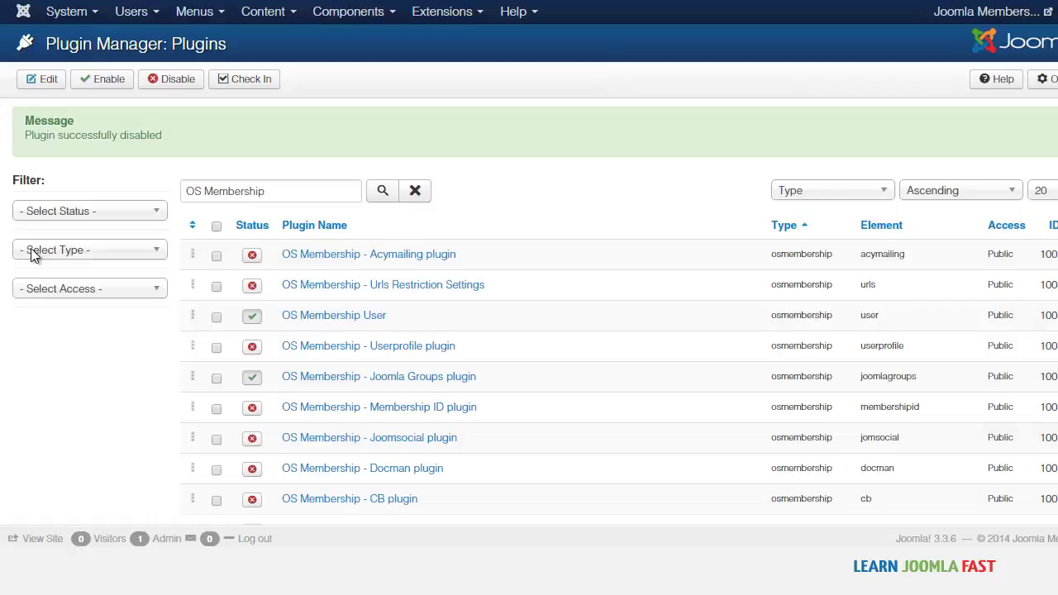
scroll(35, 256, "down", 1)
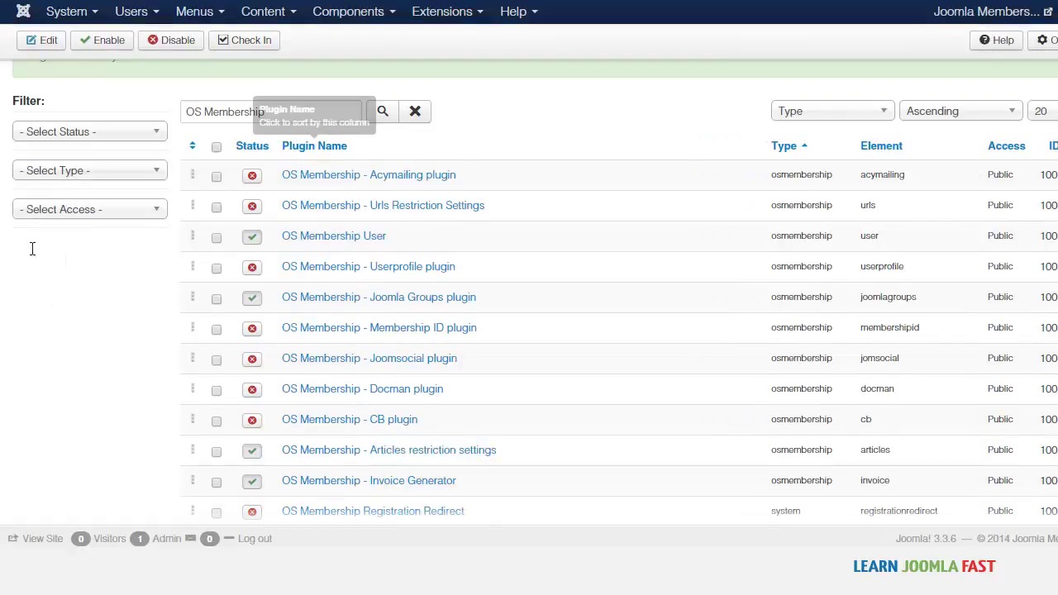
scroll(34, 256, "down", 1)
scroll(35, 256, "down", 1)
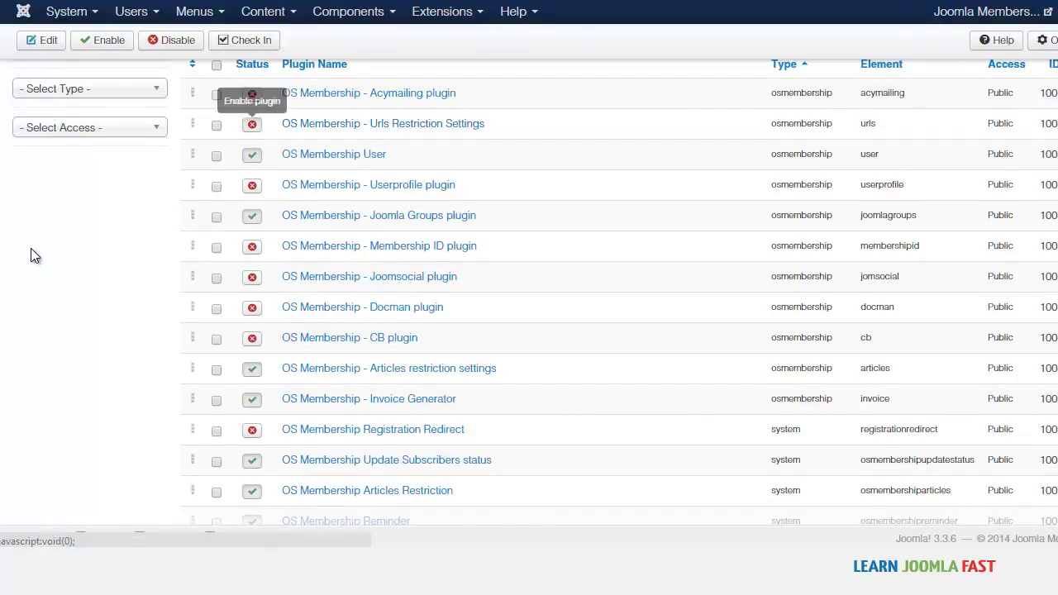
scroll(35, 256, "down", 3)
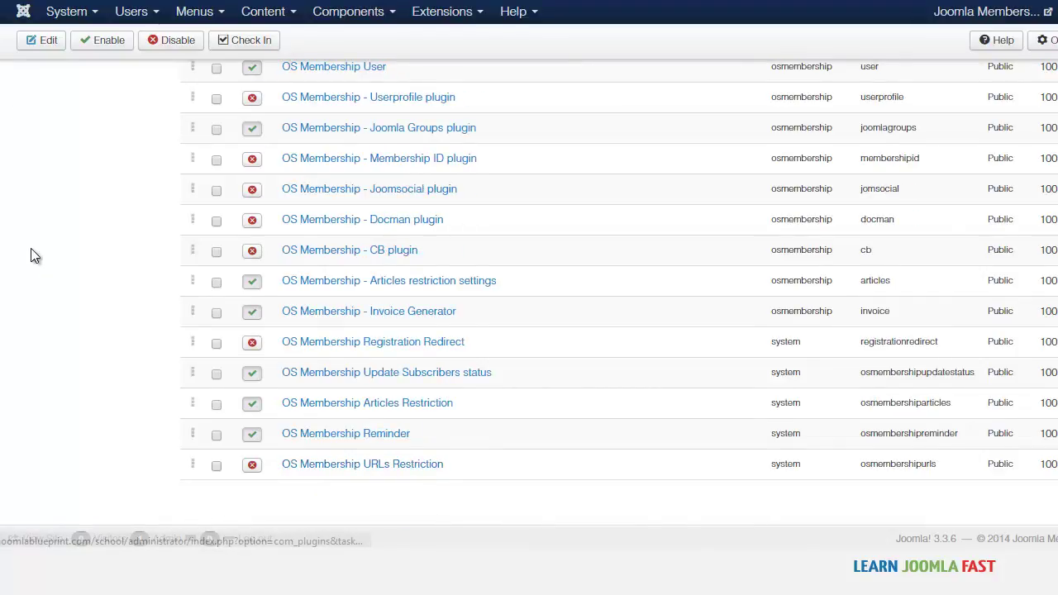
scroll(35, 257, "up", 2)
scroll(35, 257, "up", 1)
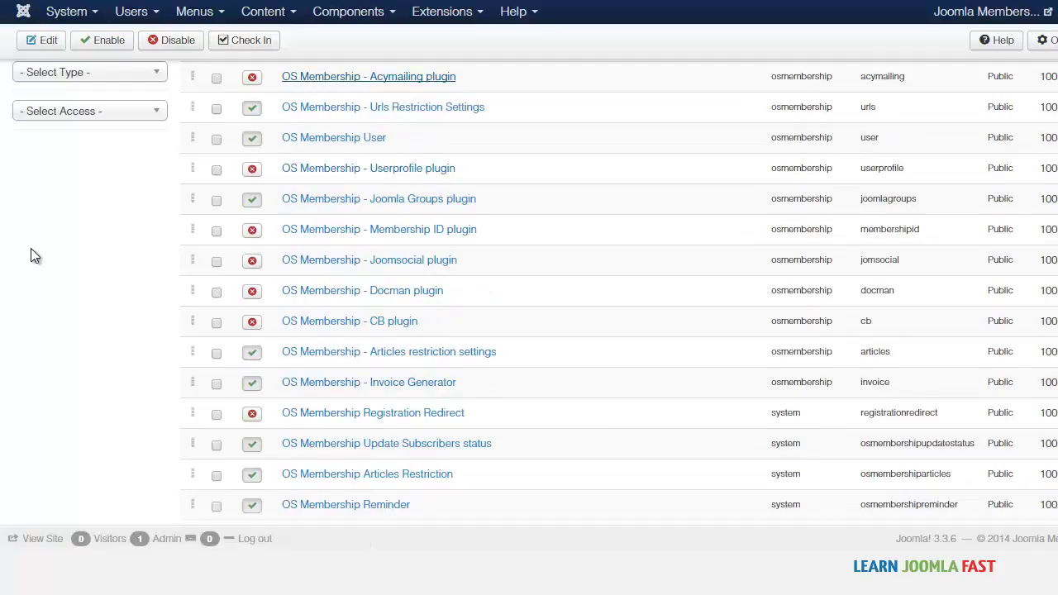
scroll(33, 256, "down", 3)
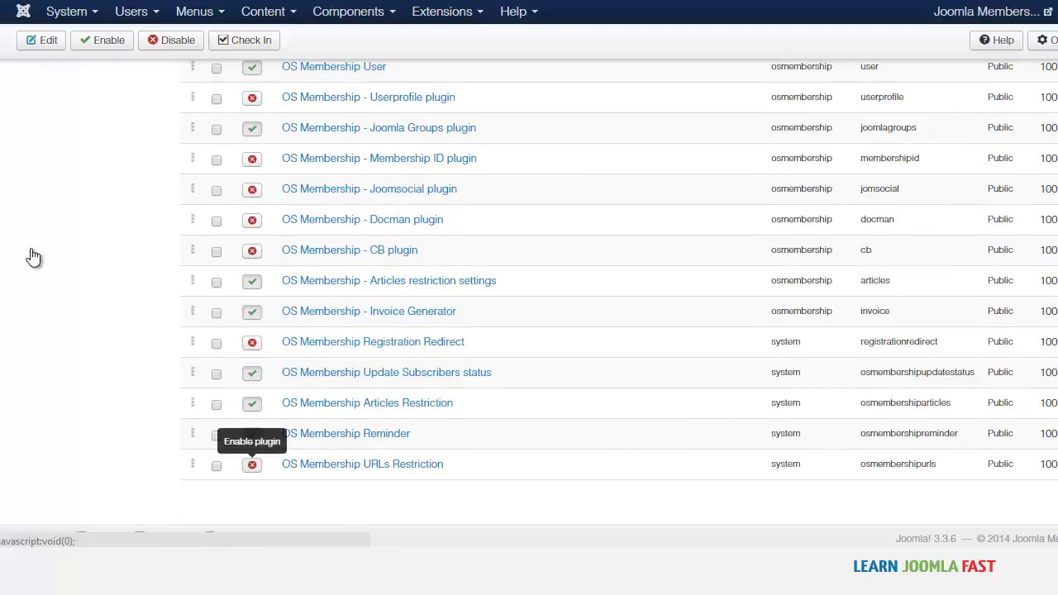
left_click(252, 464)
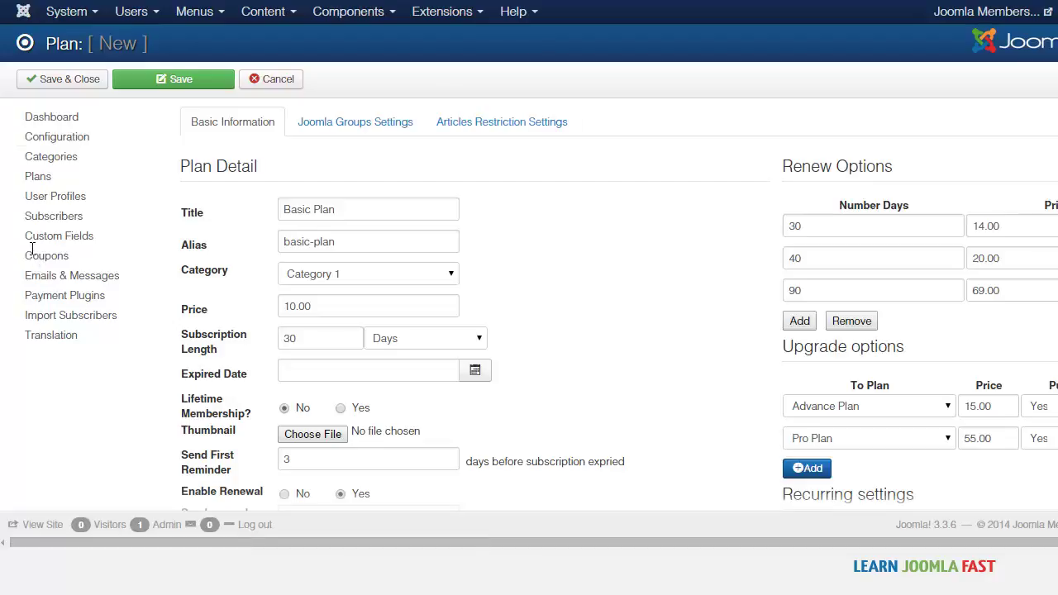
Reload the Basic Plan's edit page and review the school/start-here address in its Urls Access Settings
left_click_drag(335, 209, 291, 209)
left_click(335, 209)
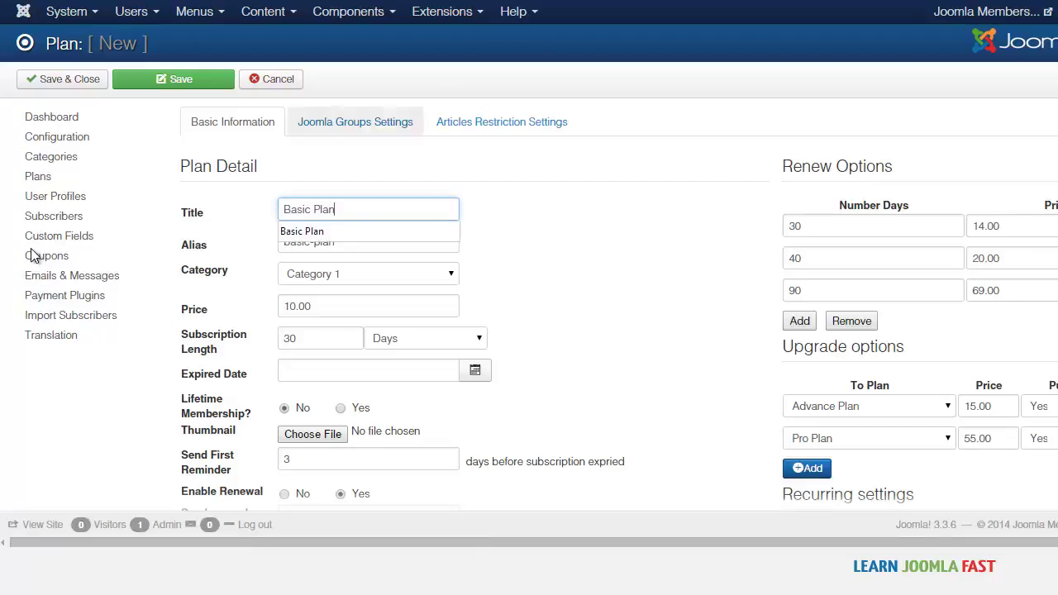
key("Return")
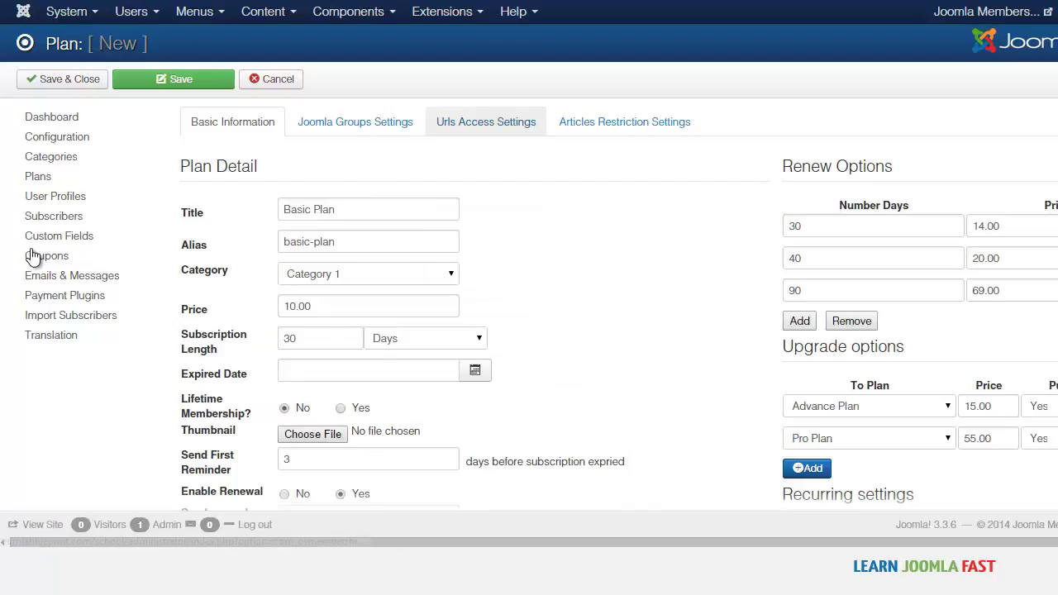
left_click(485, 121)
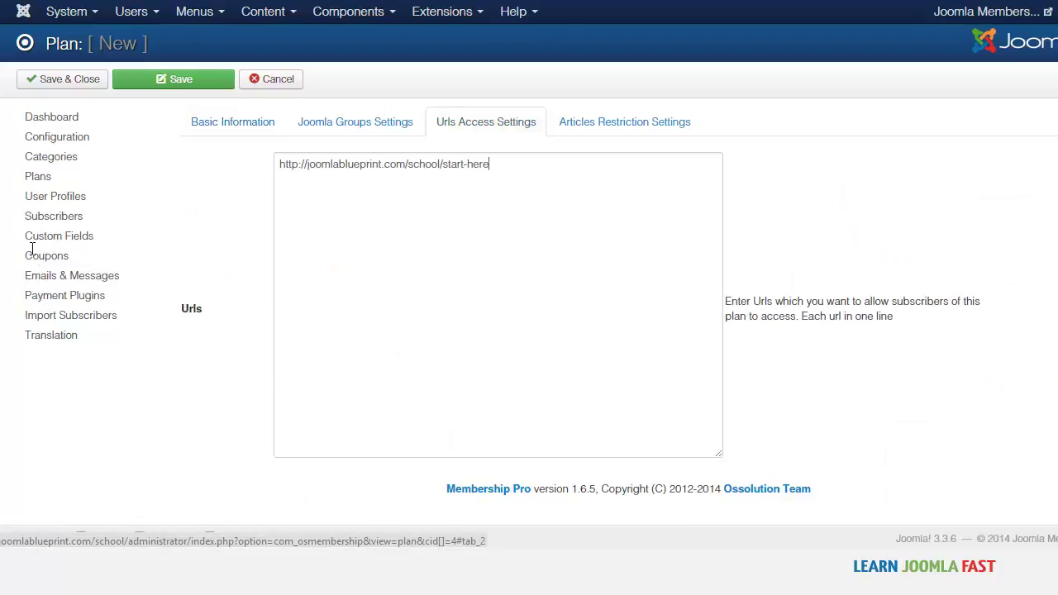
left_click_drag(489, 163, 298, 164)
key("End")
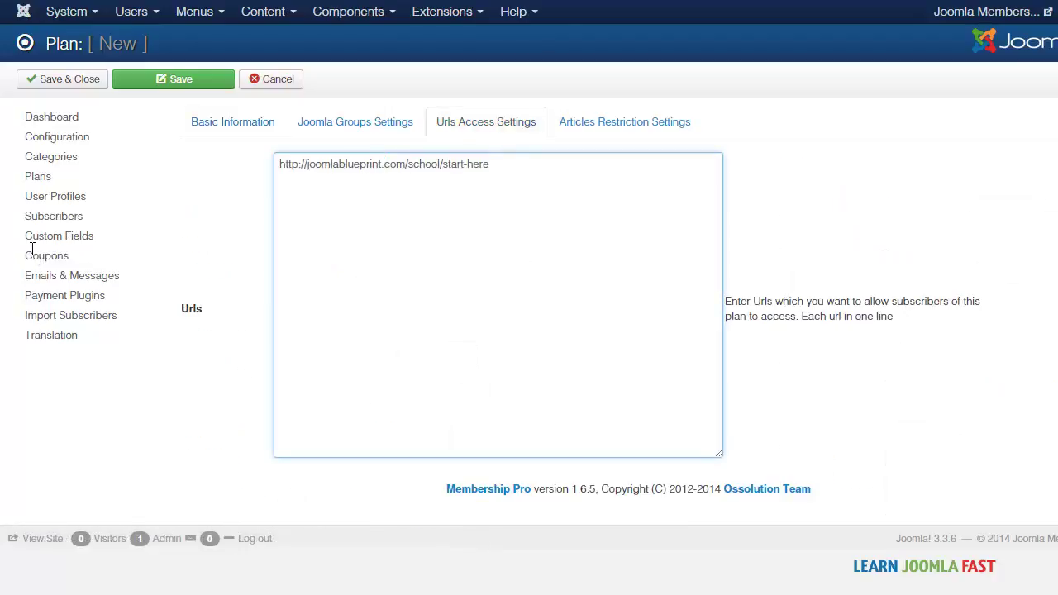
key("shift+Left")
key("shift+Left")
key("shift+Left")
key("shift+Left")
key("shift+Left")
key("shift+Left")
key("shift+Left")
key("ctrl+shift+Left")
key("ctrl+shift+Left")
key("ctrl+shift+Left")
key("ctrl+shift+Left")
key("ctrl+shift+Left")
key("ctrl+shift+Left")
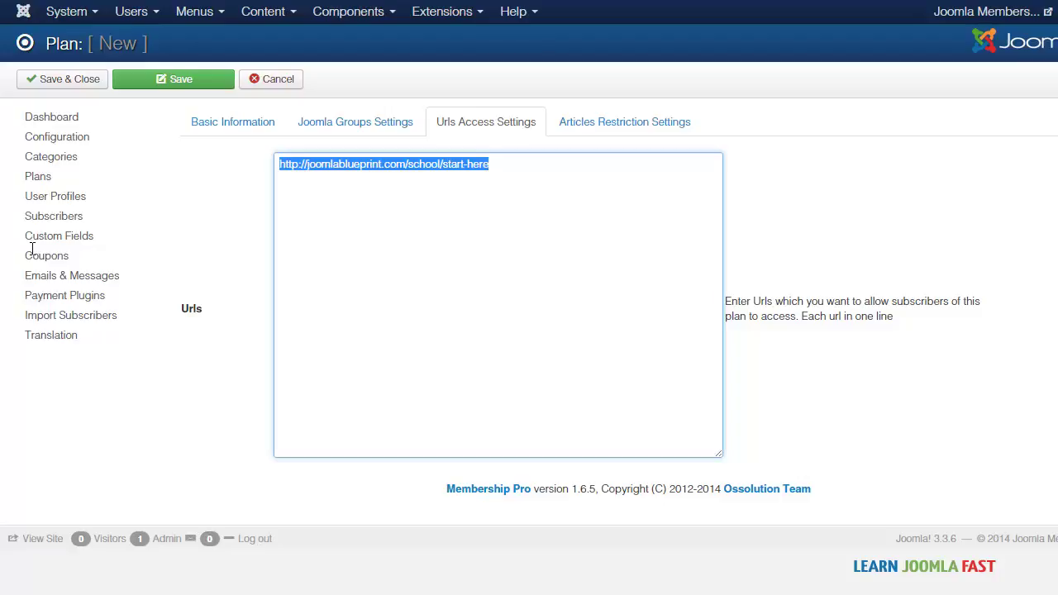
key("Right")
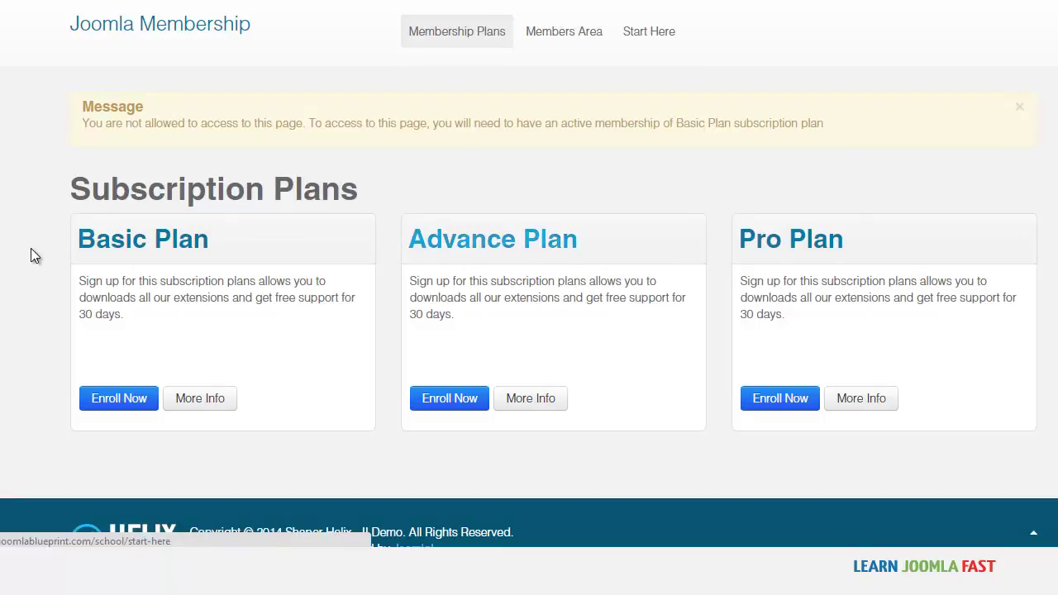
Test the URL restriction by opening Start Here on the public site, and read the access message
key("Return")
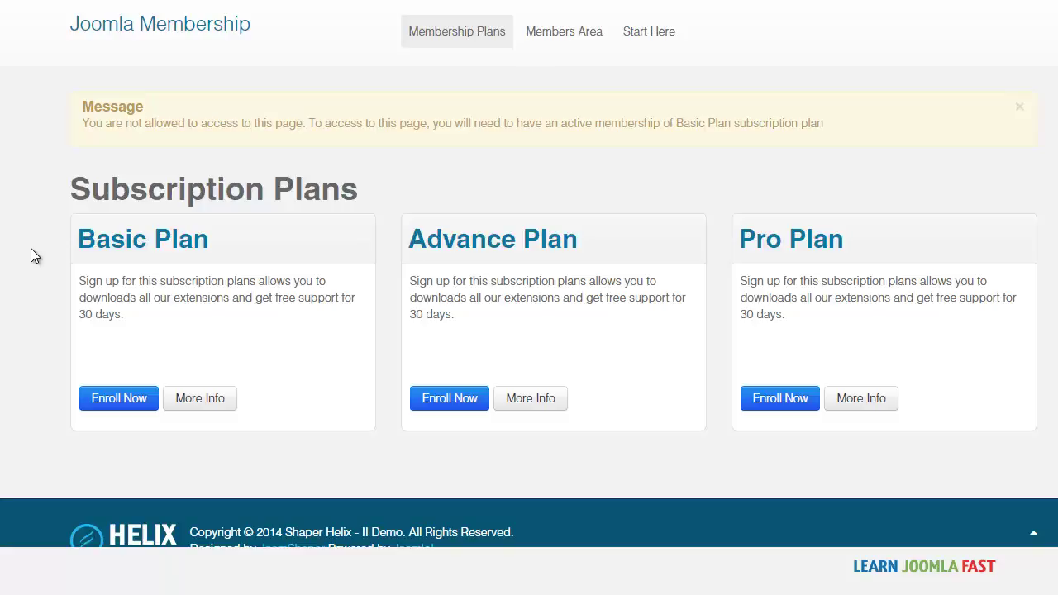
left_click_drag(824, 123, 131, 123)
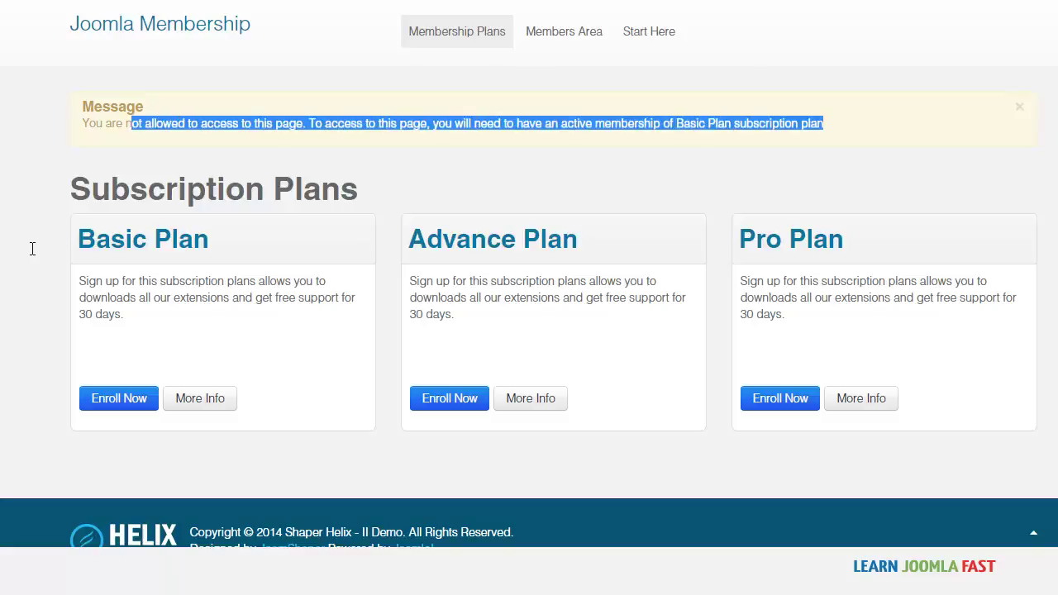
left_click(33, 248)
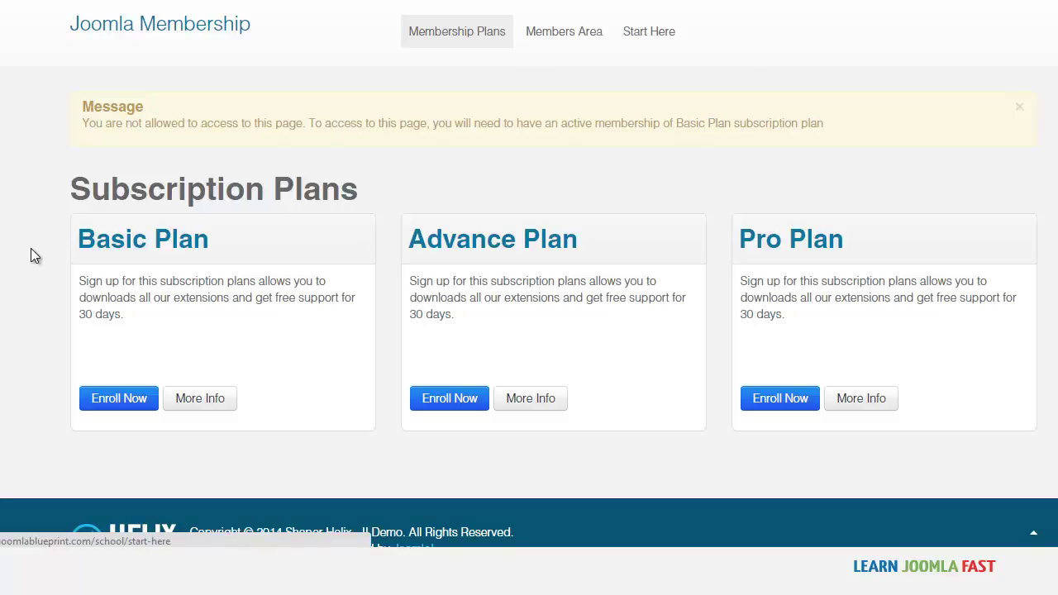